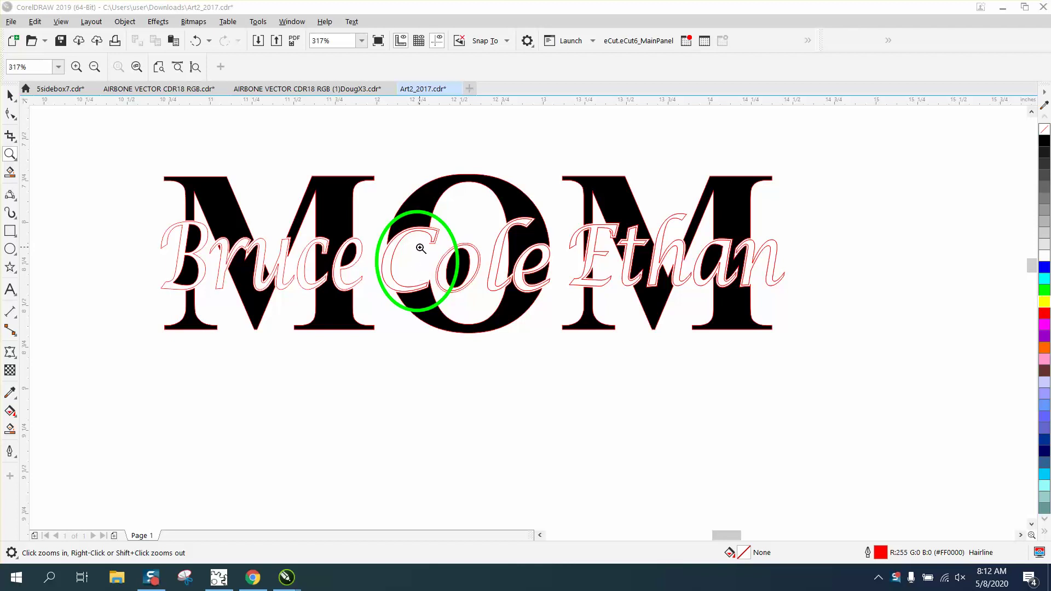
Zoom in on the lower outlined MOM copy, then select and deselect its seven outlined objects
scroll(420, 248, down, 4)
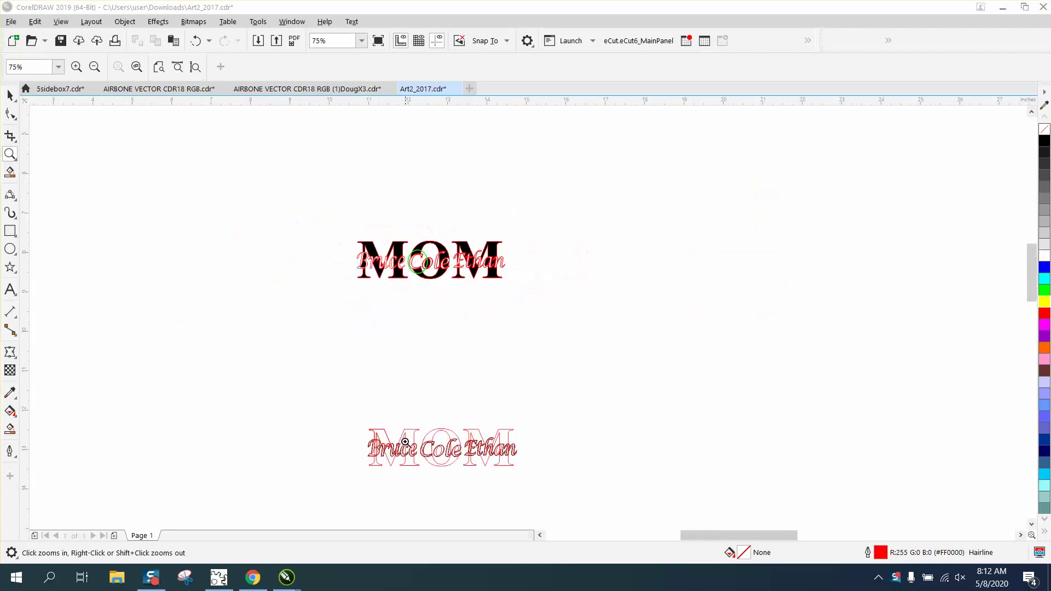
drag(346, 408, 542, 483)
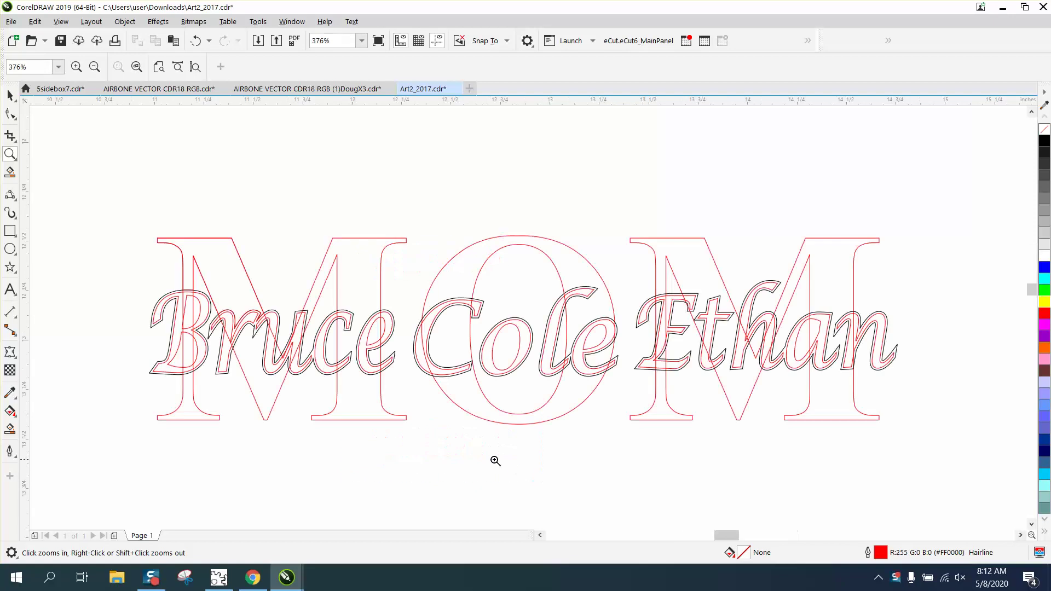
scroll(362, 383, down, 6)
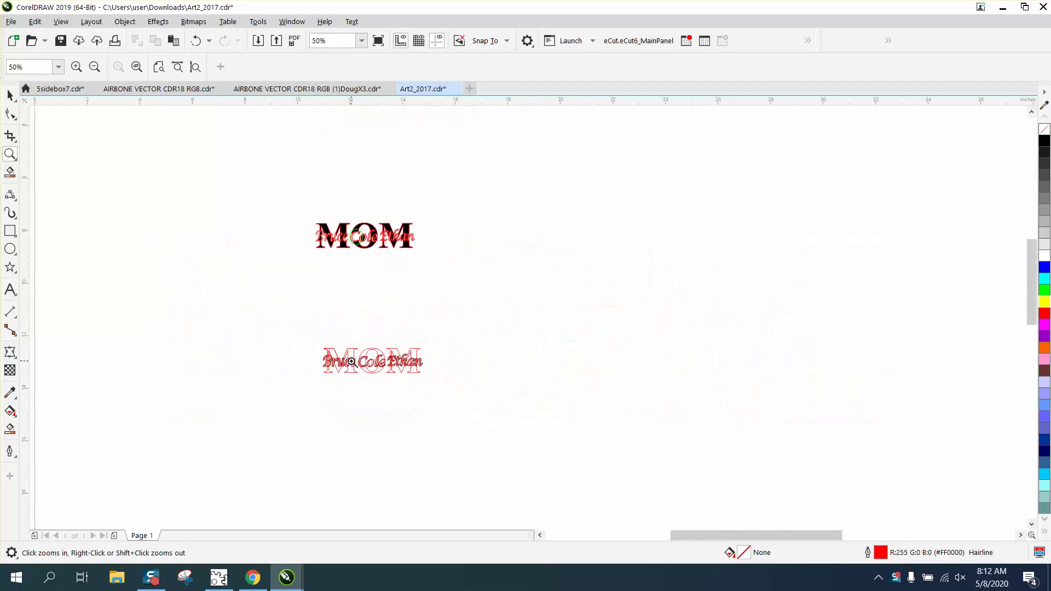
drag(319, 216, 374, 265)
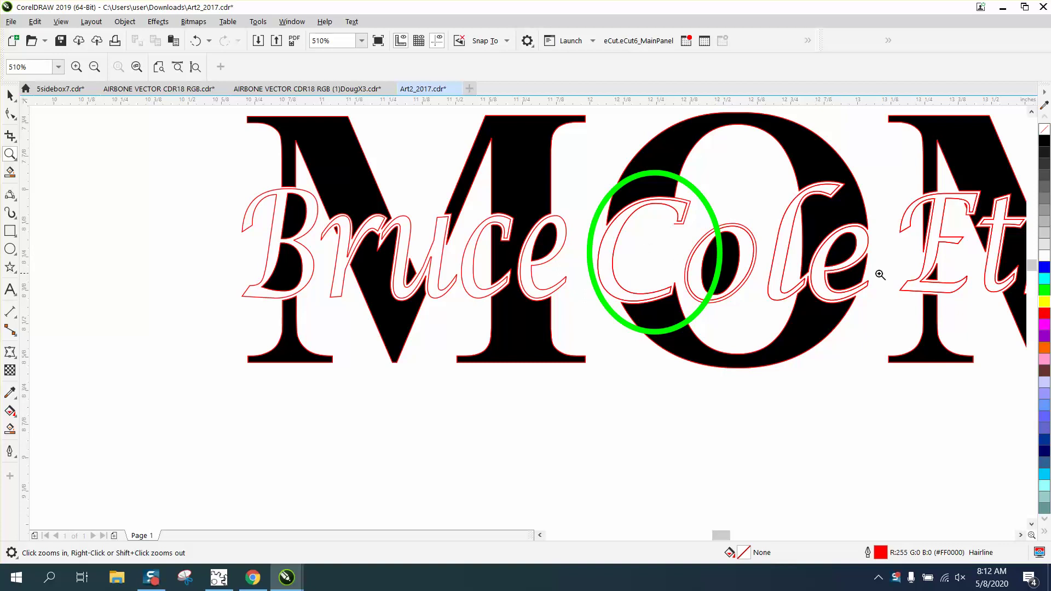
scroll(438, 326, down, 4)
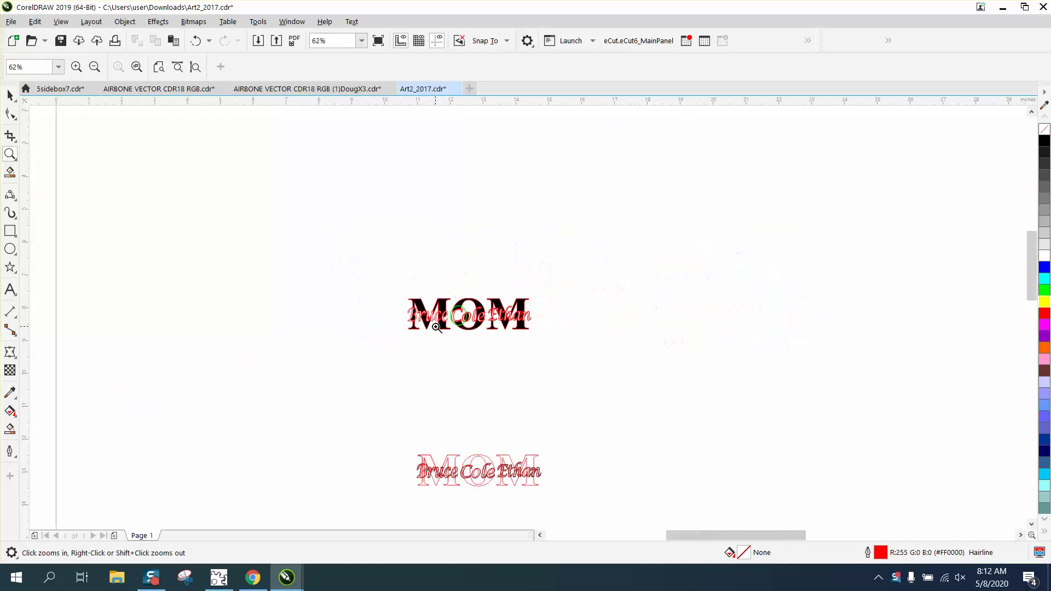
drag(410, 438, 583, 506)
key(space)
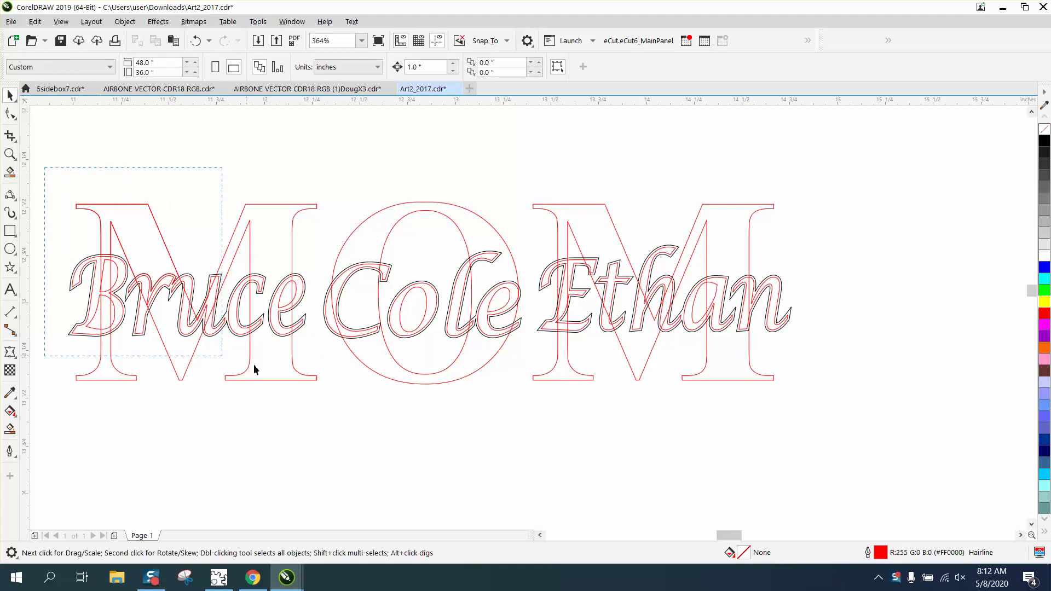
drag(829, 438, 829, 438)
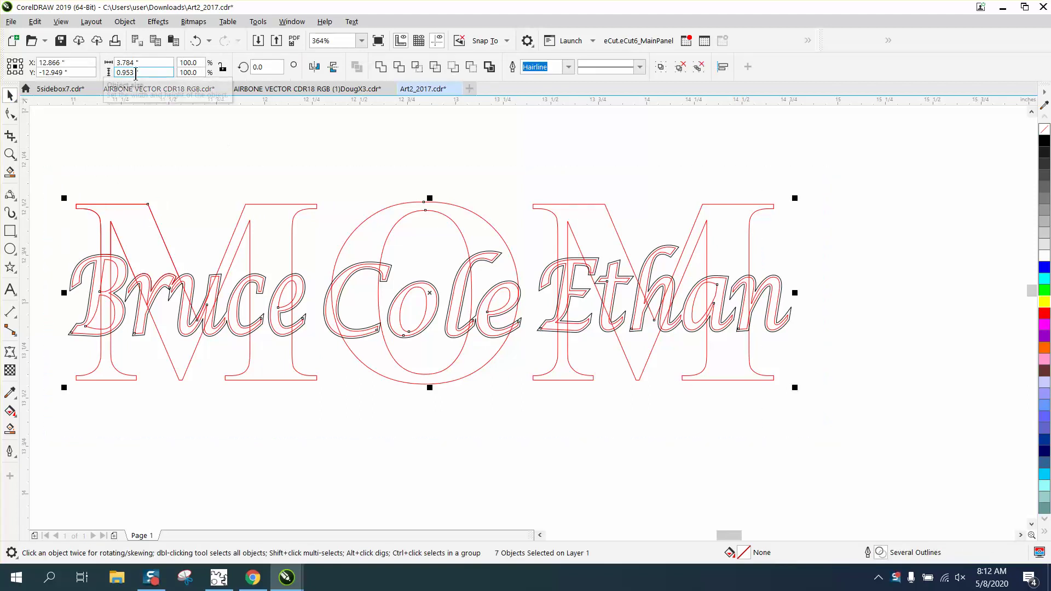
click(256, 155)
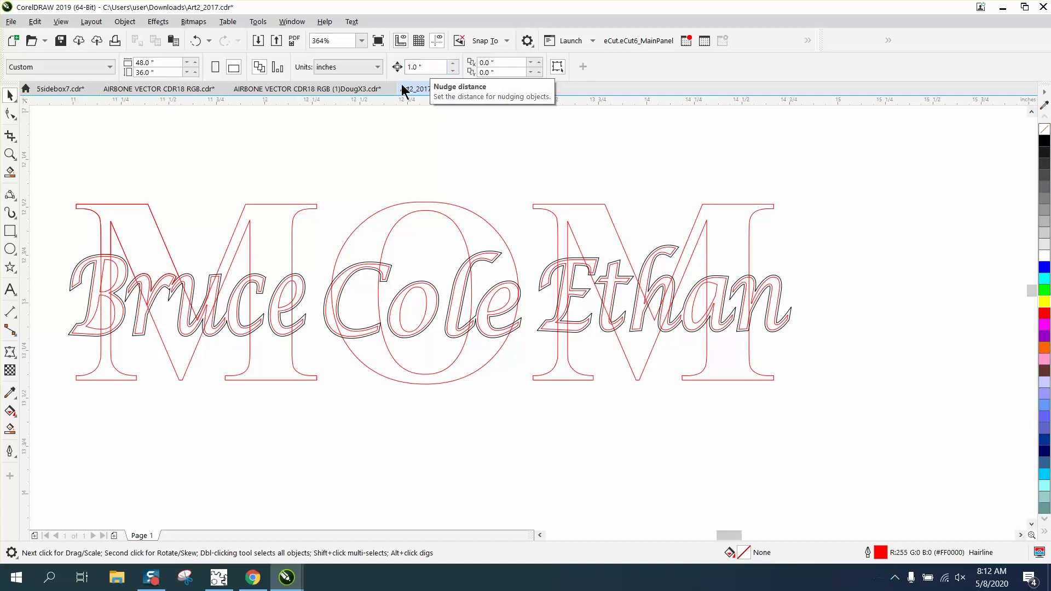
Smart Fill the six regions of the first M black, nudging each piece down below
click(10, 430)
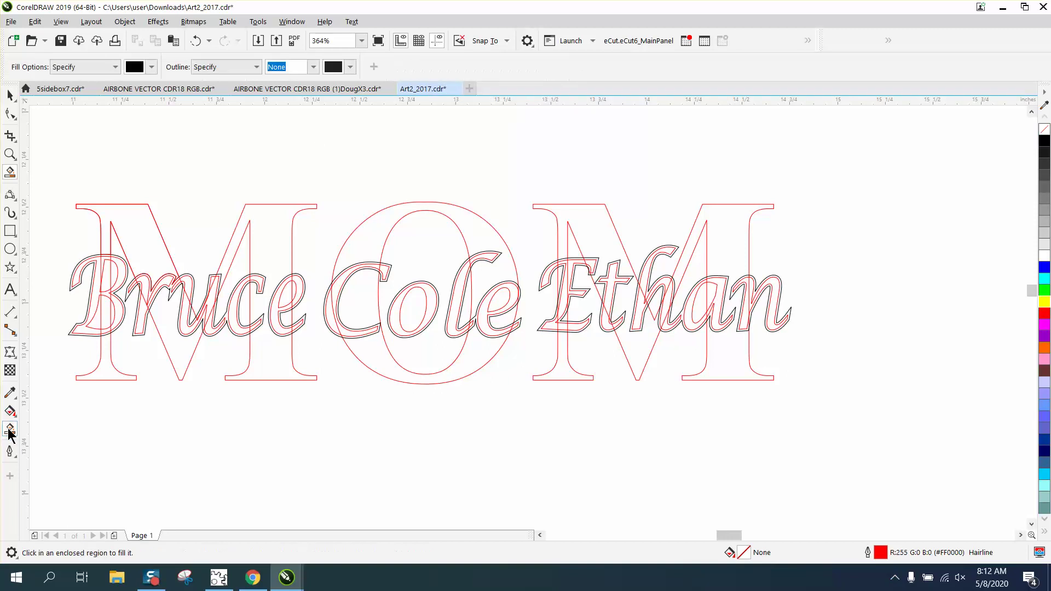
click(104, 373)
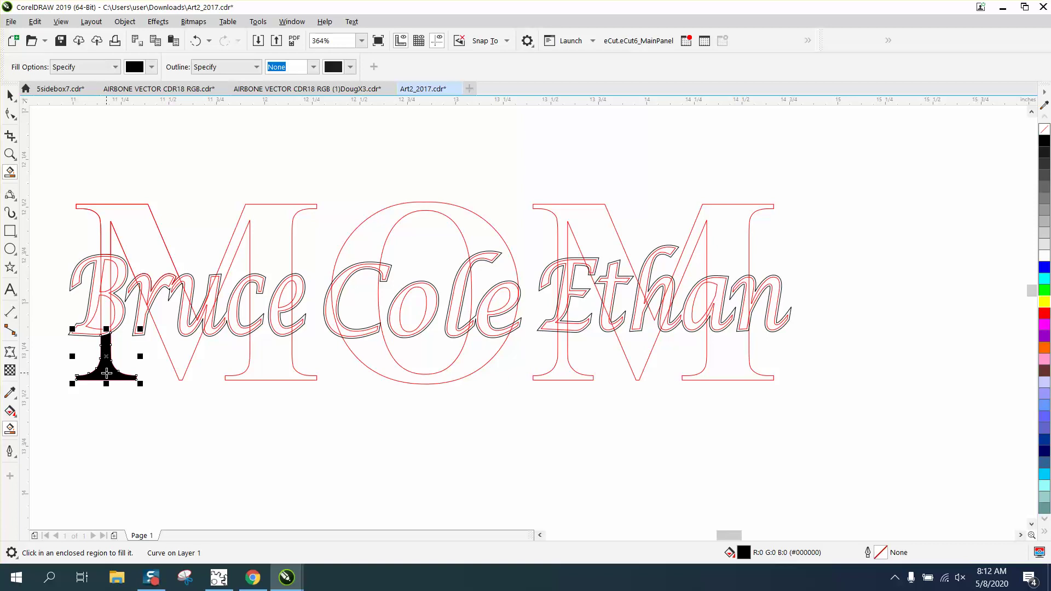
key(Down)
click(106, 322)
key(Down)
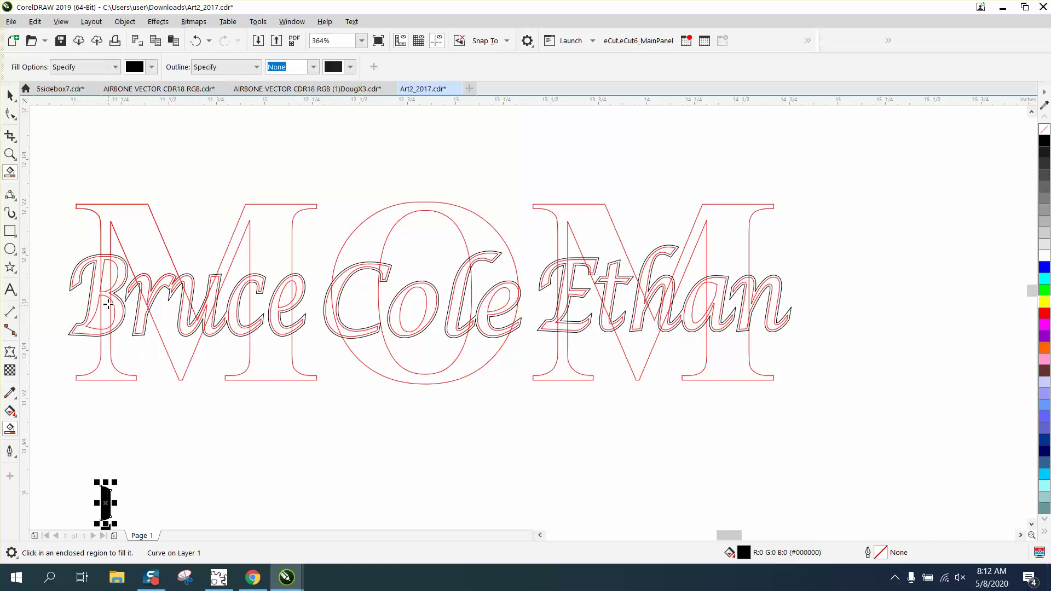
click(106, 277)
key(Down)
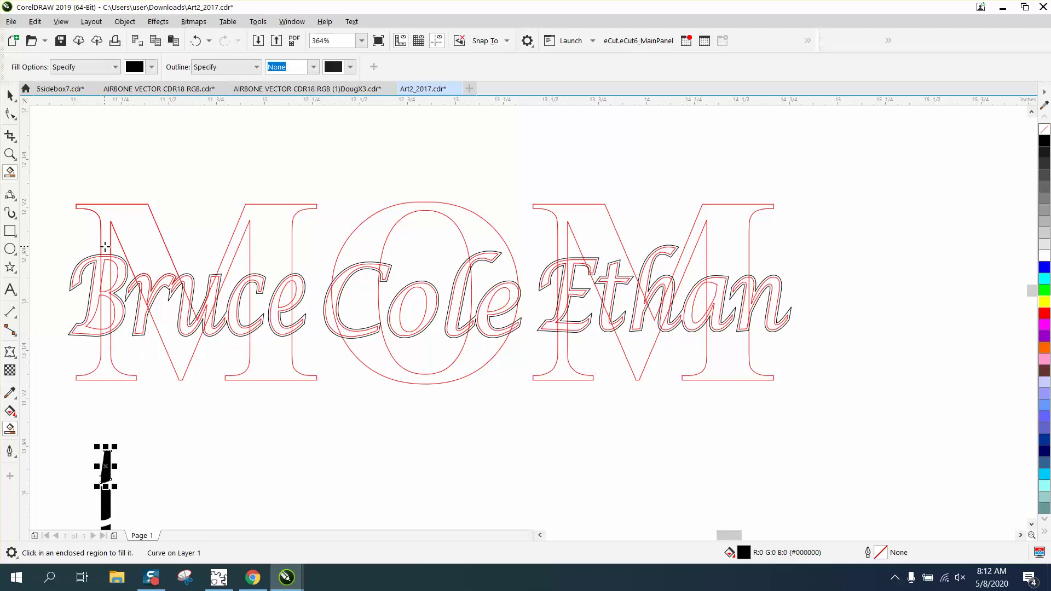
click(105, 246)
key(Down)
click(163, 310)
key(Down)
click(258, 352)
key(Down)
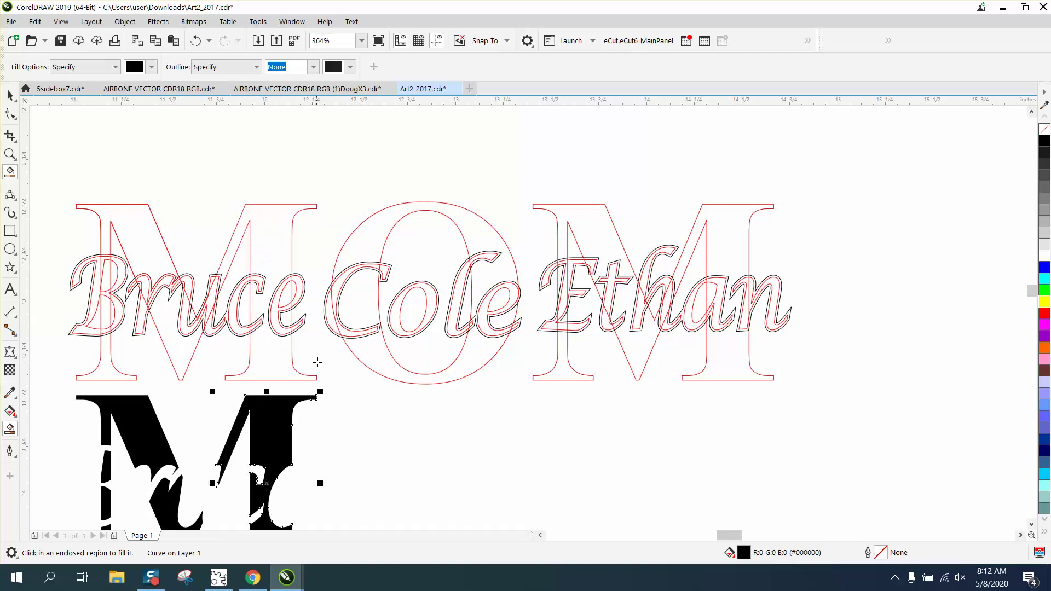
Fill the O's regions around the C and Cole's e black and nudge each down
click(370, 353)
key(Down)
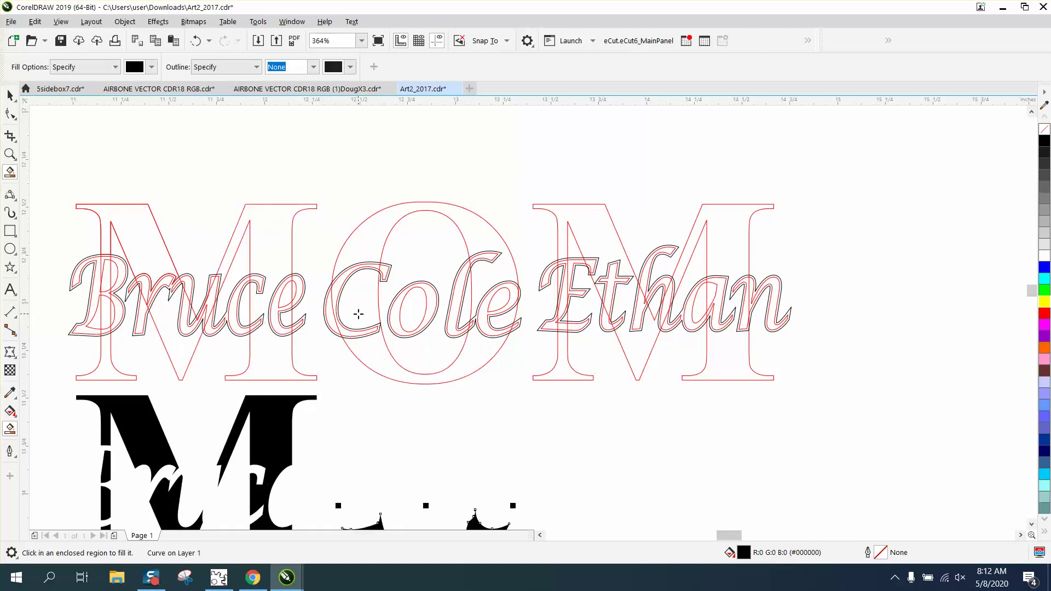
click(357, 310)
key(Down)
click(364, 248)
key(Down)
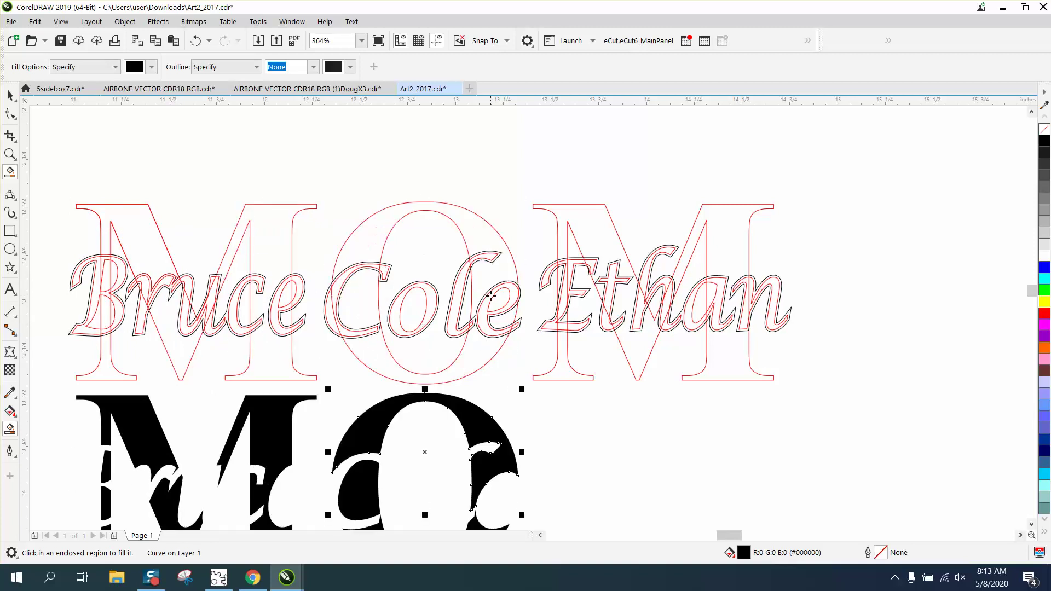
click(498, 300)
key(Down)
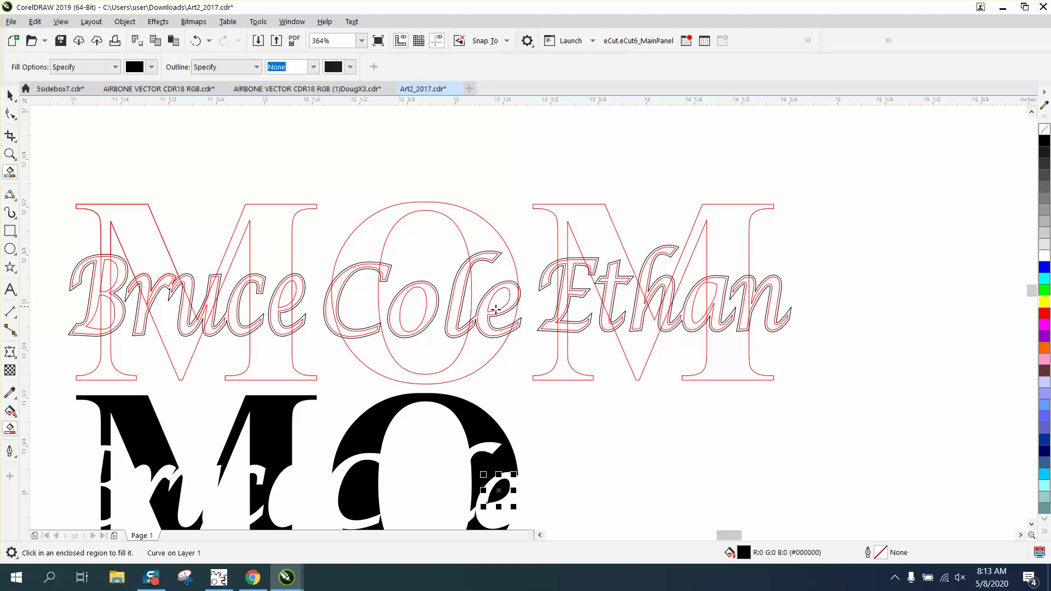
click(482, 348)
key(Down)
Fill the last M's three regions below Ethan and nudge them down, completing the black MOM
scroll(483, 366, down, 2)
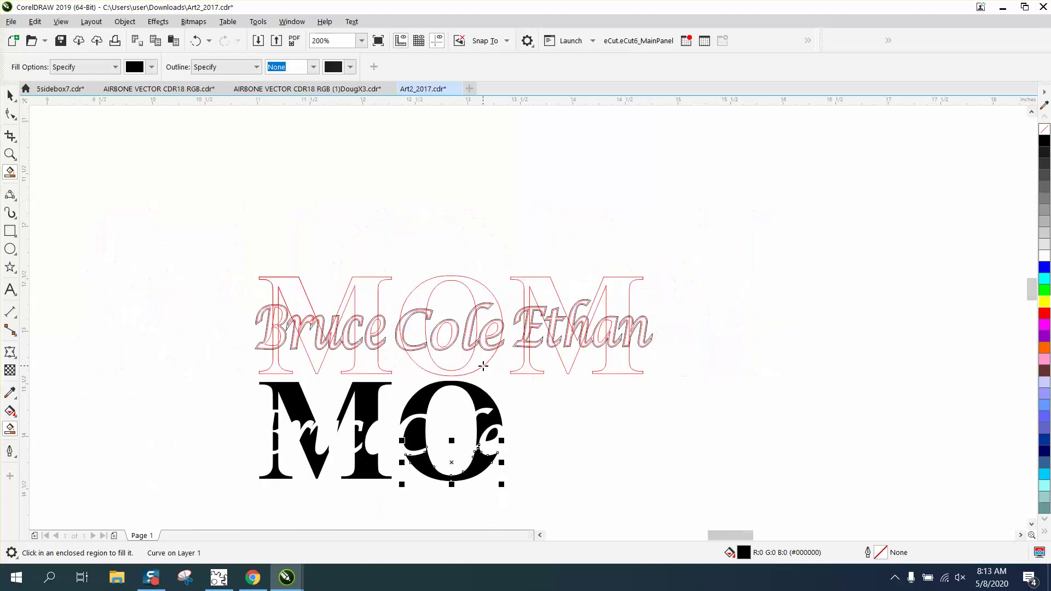
click(529, 371)
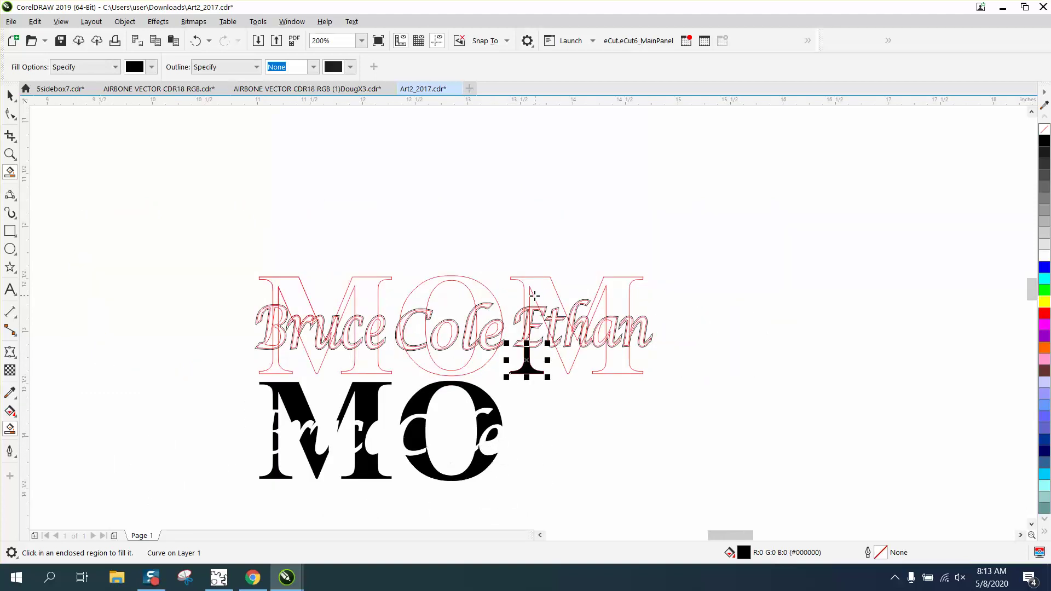
key(Down)
click(531, 290)
key(Down)
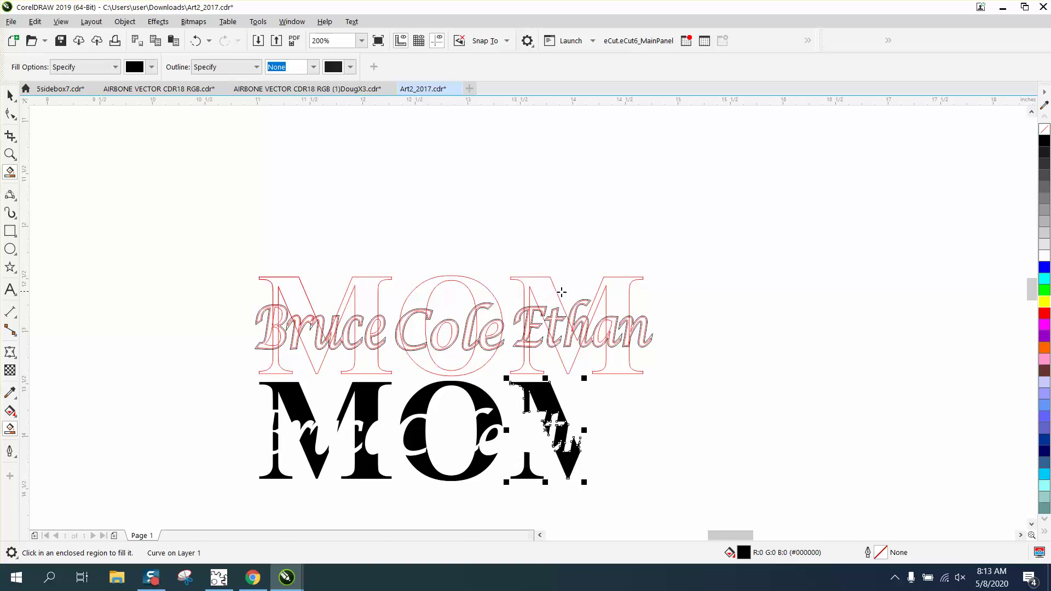
click(603, 297)
key(Down)
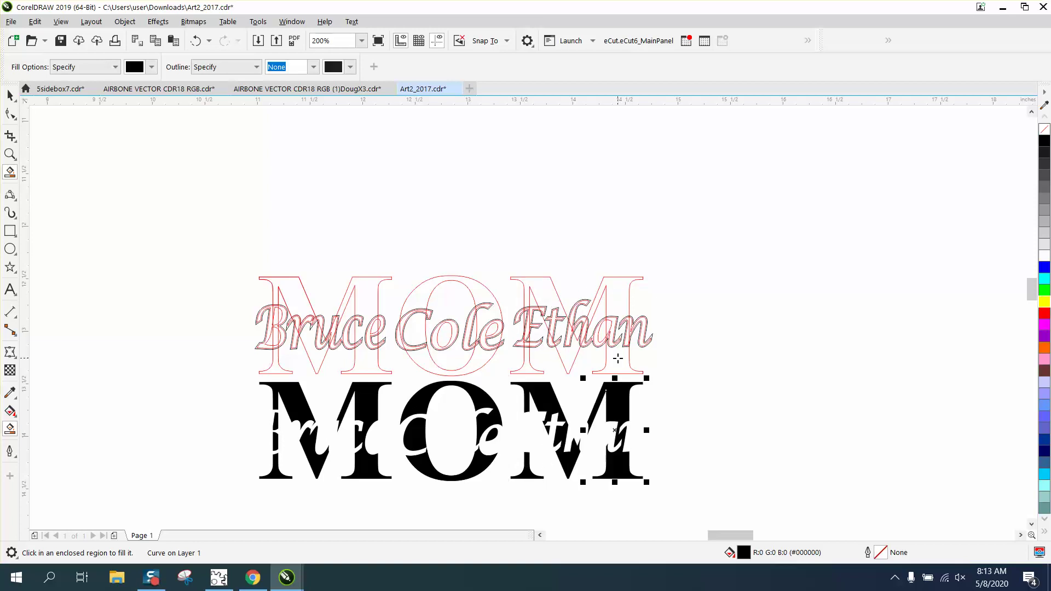
Zoom into Ethan, undo a trial fill of the E's stem, and Smart Fill its small gap instead
click(10, 154)
click(662, 412)
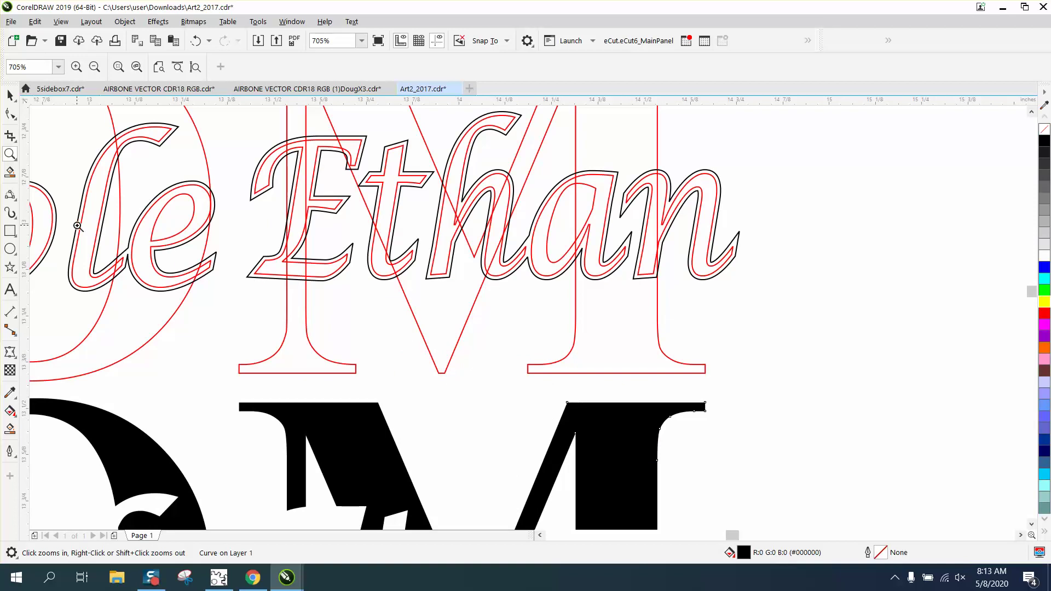
click(10, 428)
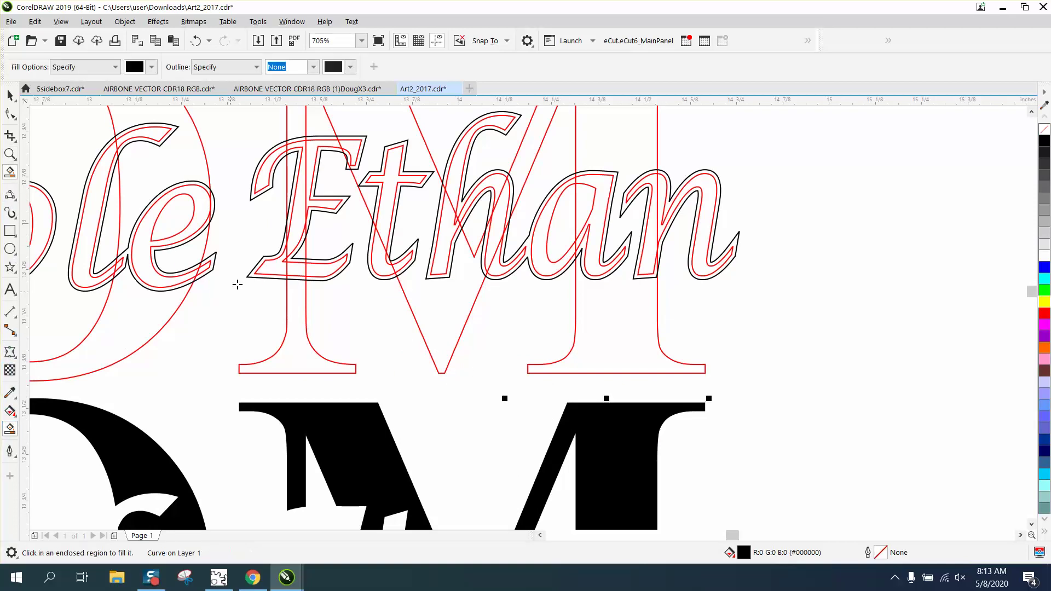
click(300, 215)
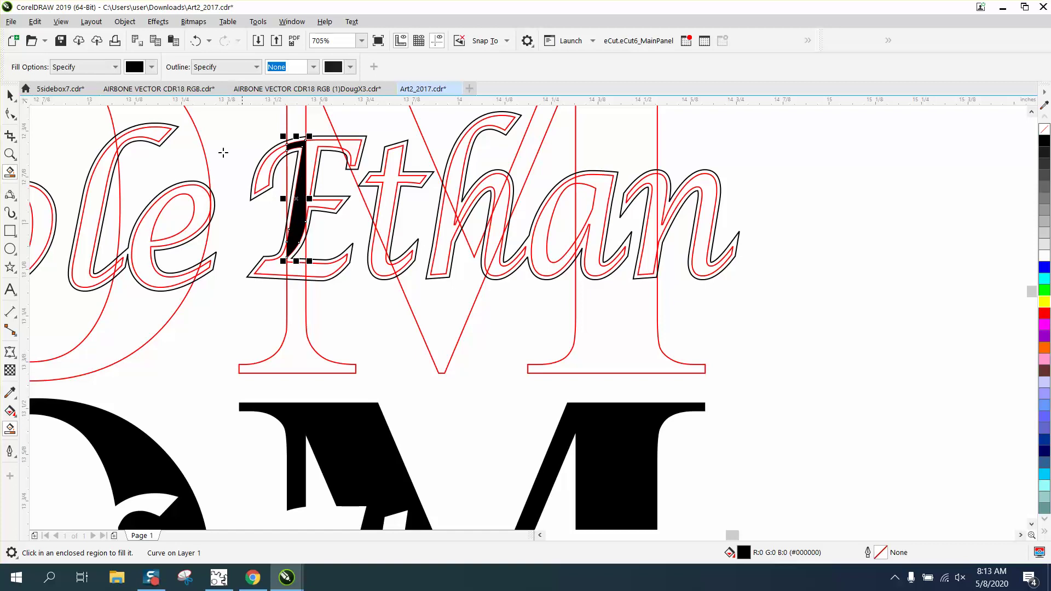
click(188, 45)
click(294, 171)
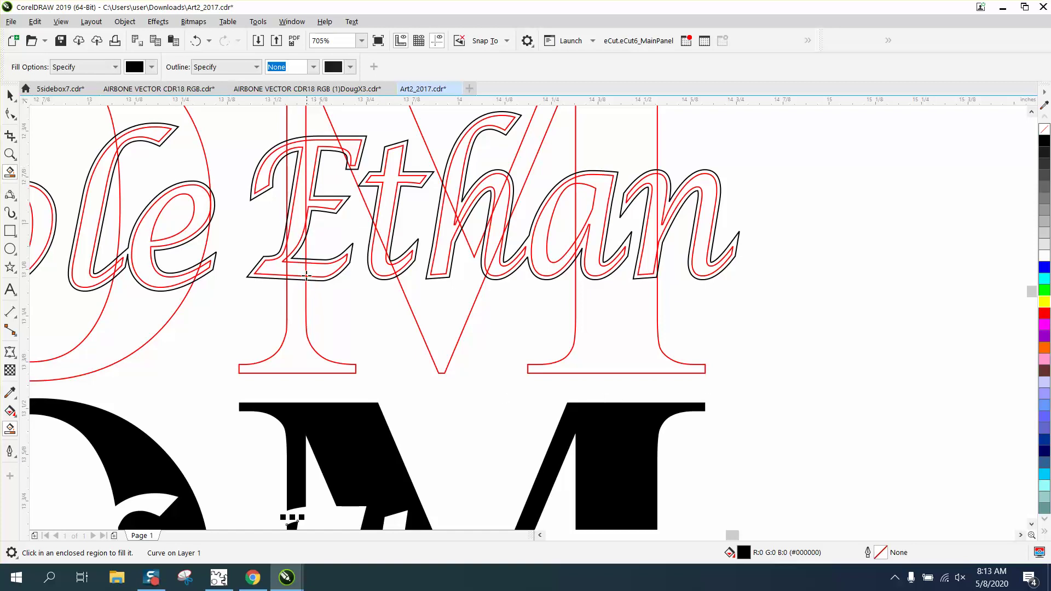
scroll(301, 258, down, 5)
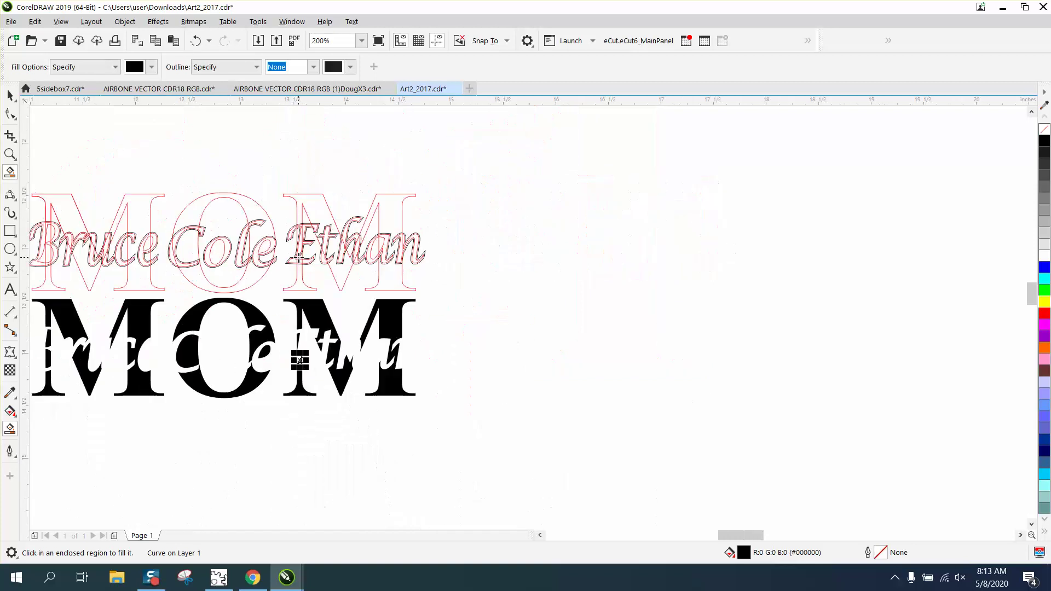
Zoom out and set the Smart Fill tool's fill colour to blue
click(10, 96)
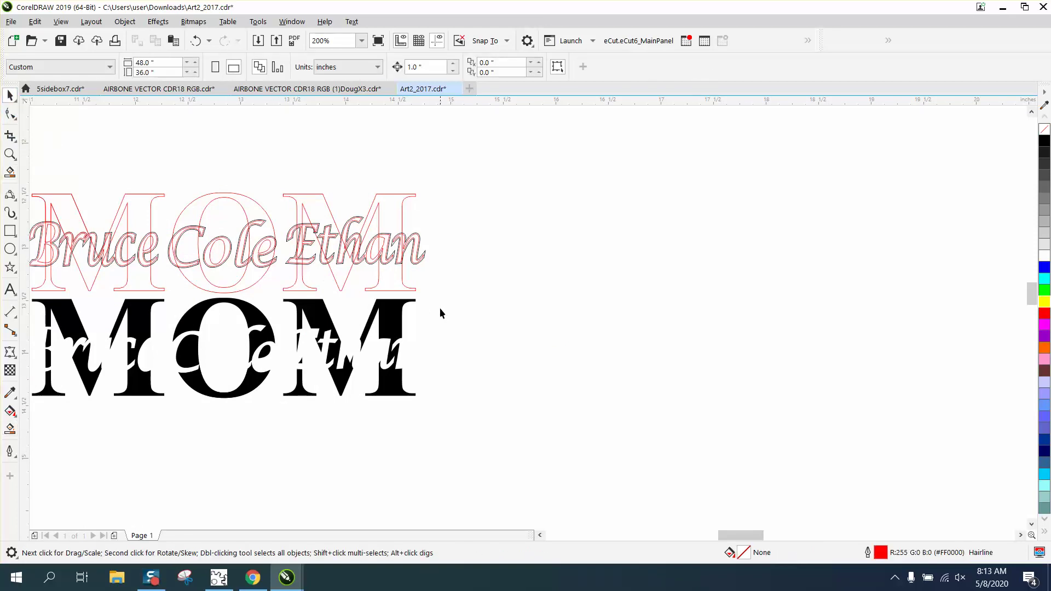
scroll(442, 313, down, 1)
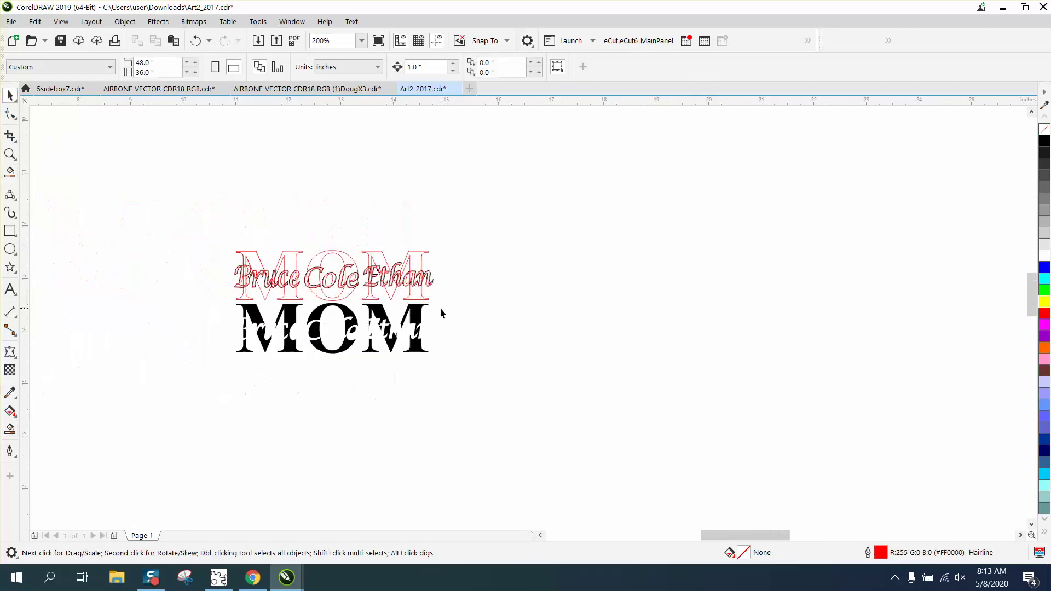
click(10, 428)
click(151, 67)
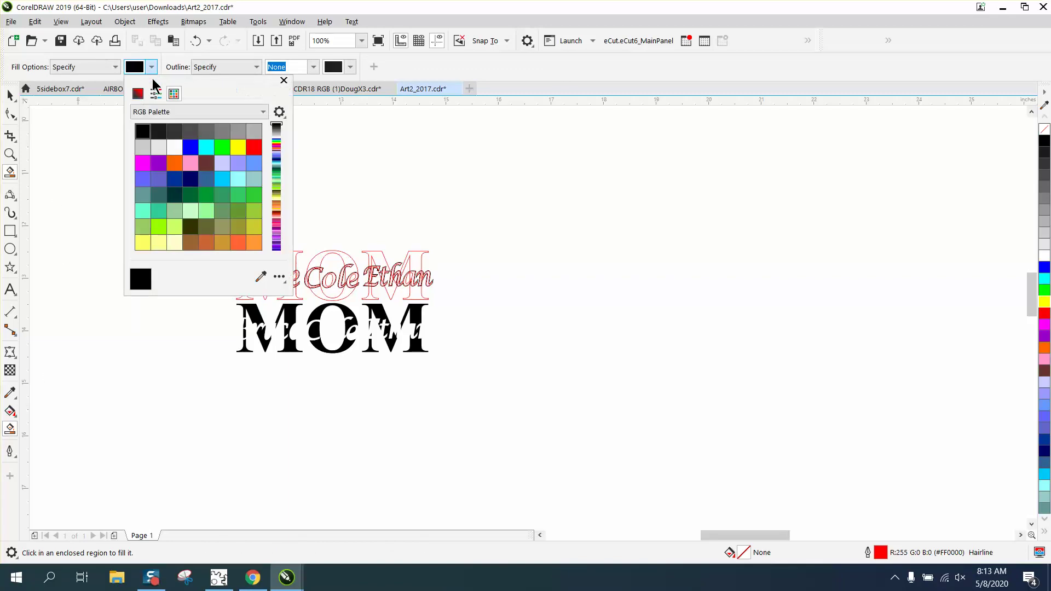
click(189, 148)
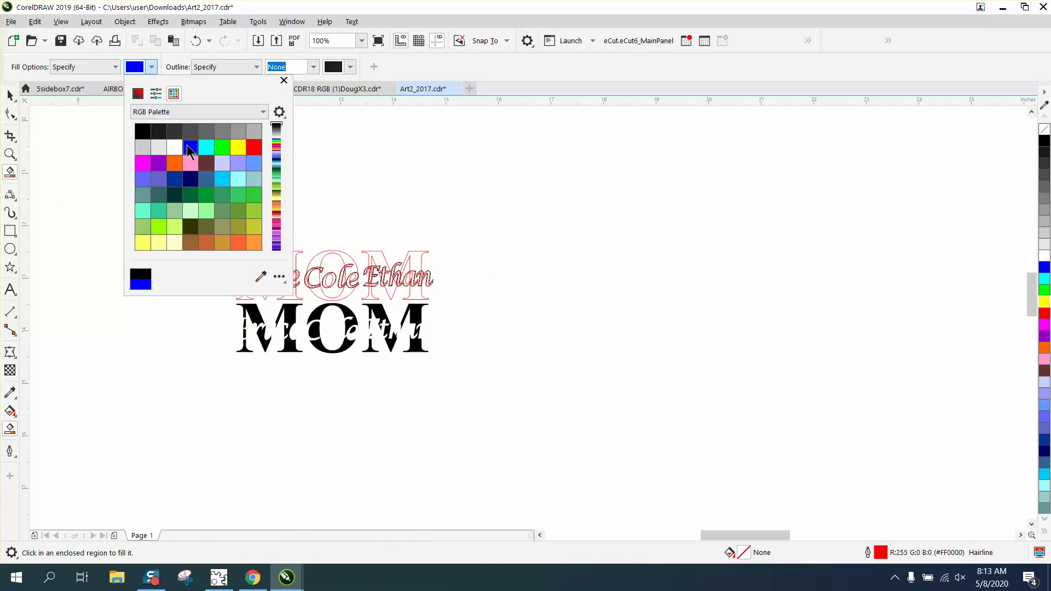
Zoom in on the MOM artwork and then closer on the word Bruce
click(10, 154)
drag(222, 252, 567, 359)
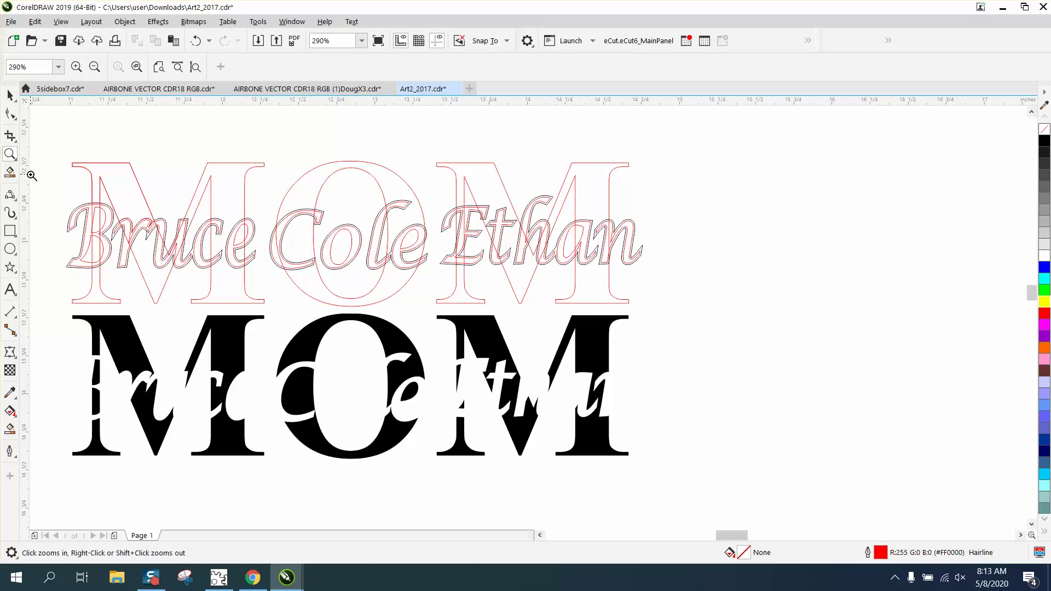
click(10, 429)
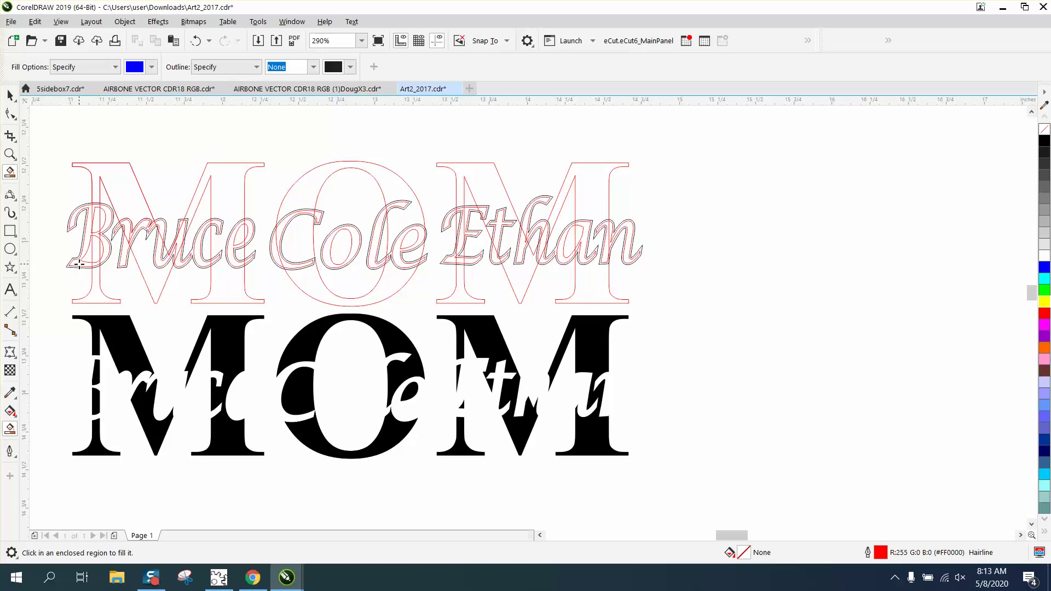
click(10, 154)
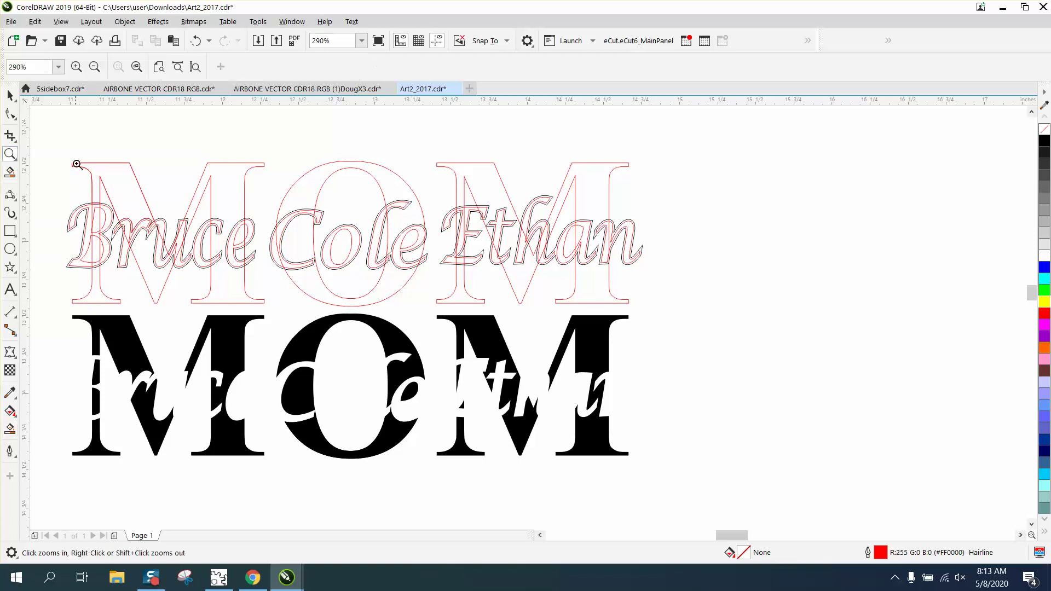
drag(58, 169, 300, 323)
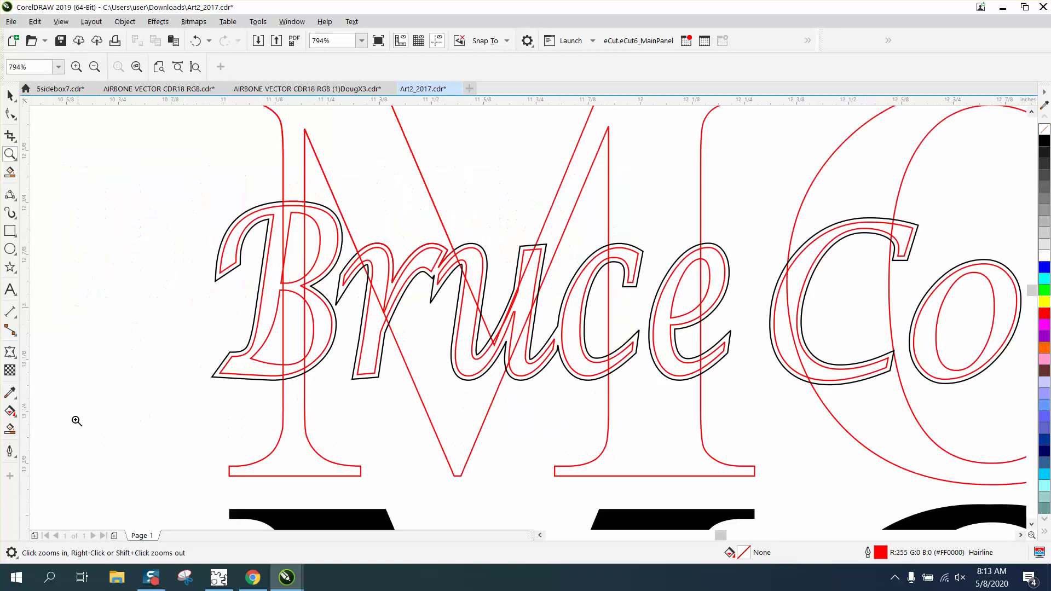
click(10, 429)
Try blue fills on the B, the r and the r–u gap, undoing each one
click(275, 252)
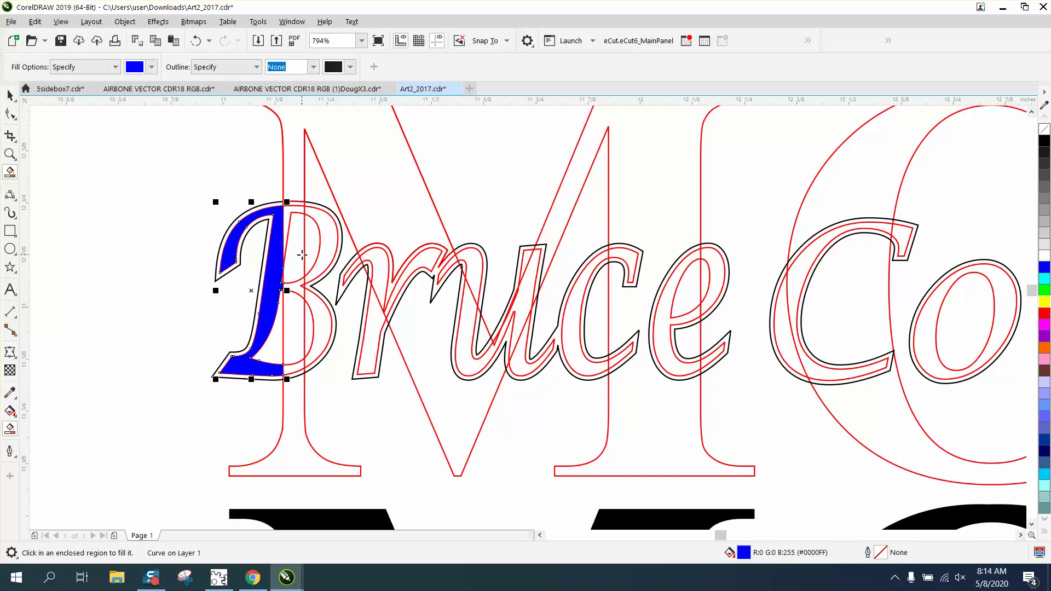
key(ctrl+z)
click(323, 245)
key(ctrl+z)
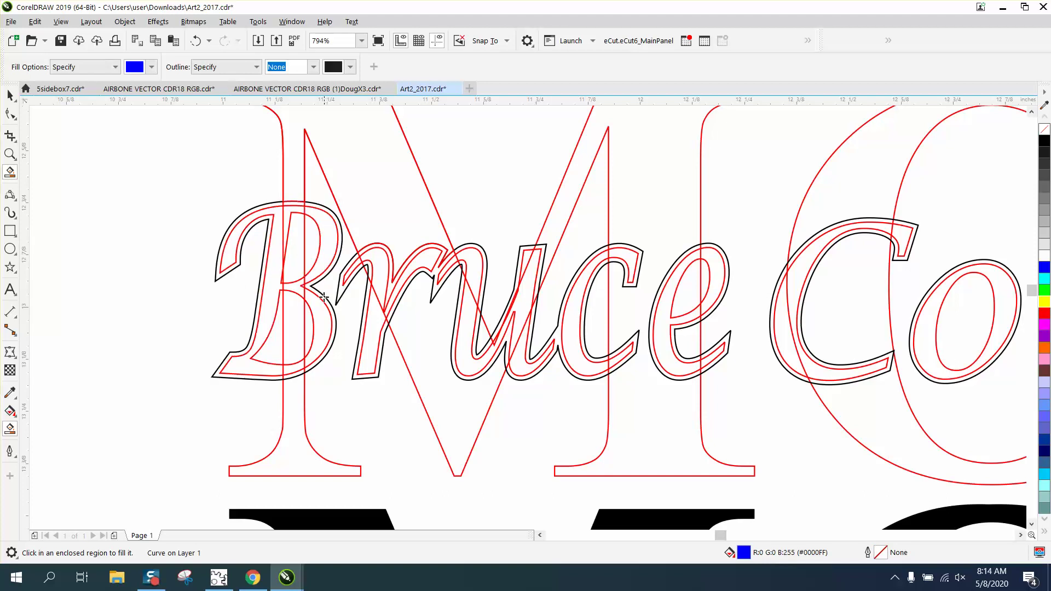
click(370, 319)
key(ctrl+z)
click(397, 277)
key(ctrl+z)
click(351, 270)
key(ctrl+z)
scroll(448, 270, down, 2)
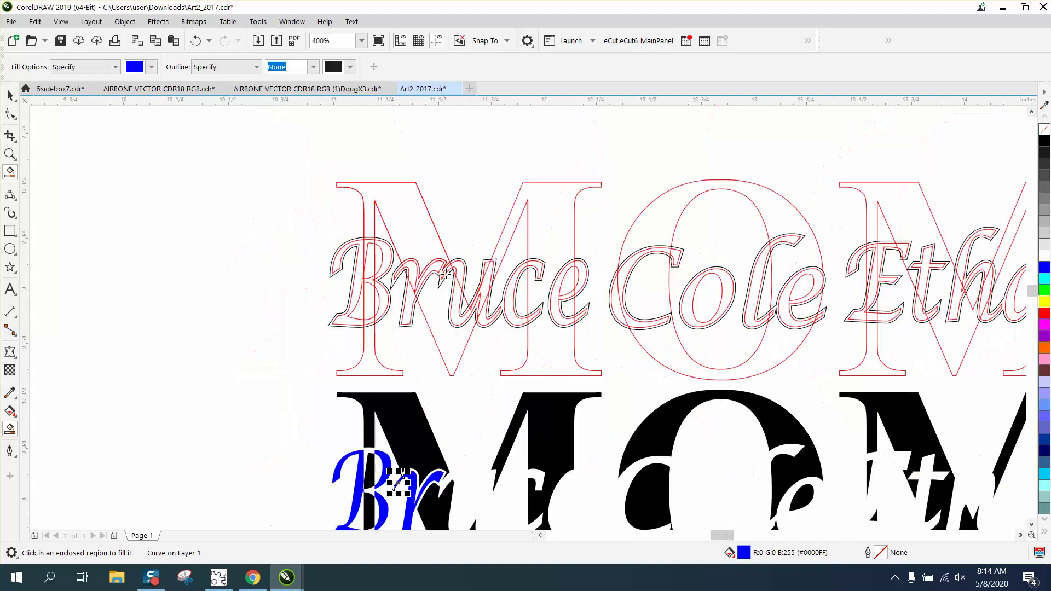
click(450, 269)
key(ctrl+z)
click(459, 270)
key(ctrl+z)
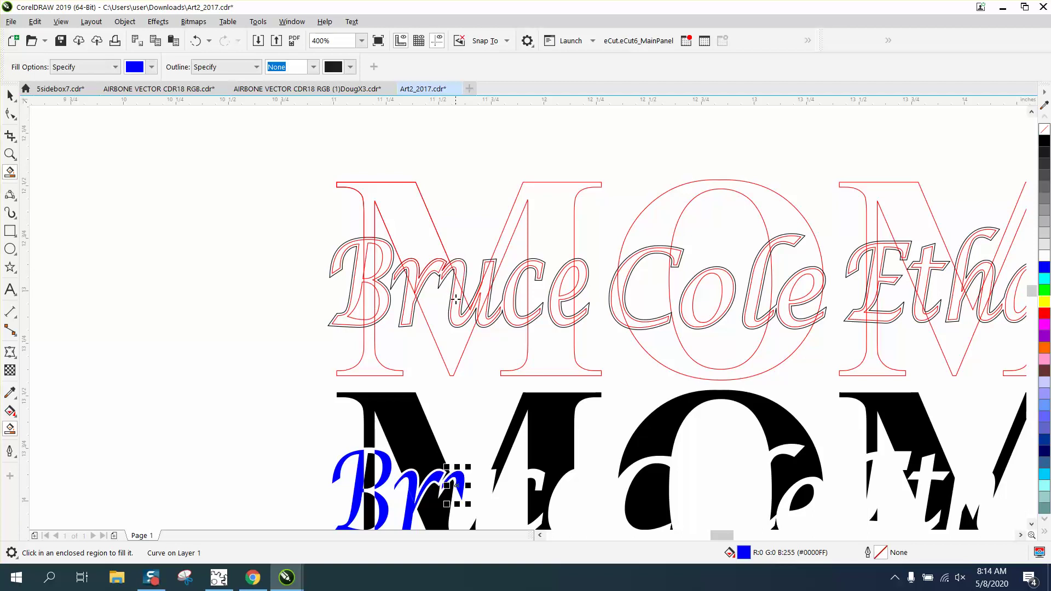
Fill the u and c blue and shift-nudge them into the lower Bruce, deleting an extra u
click(458, 300)
key(shift+Down)
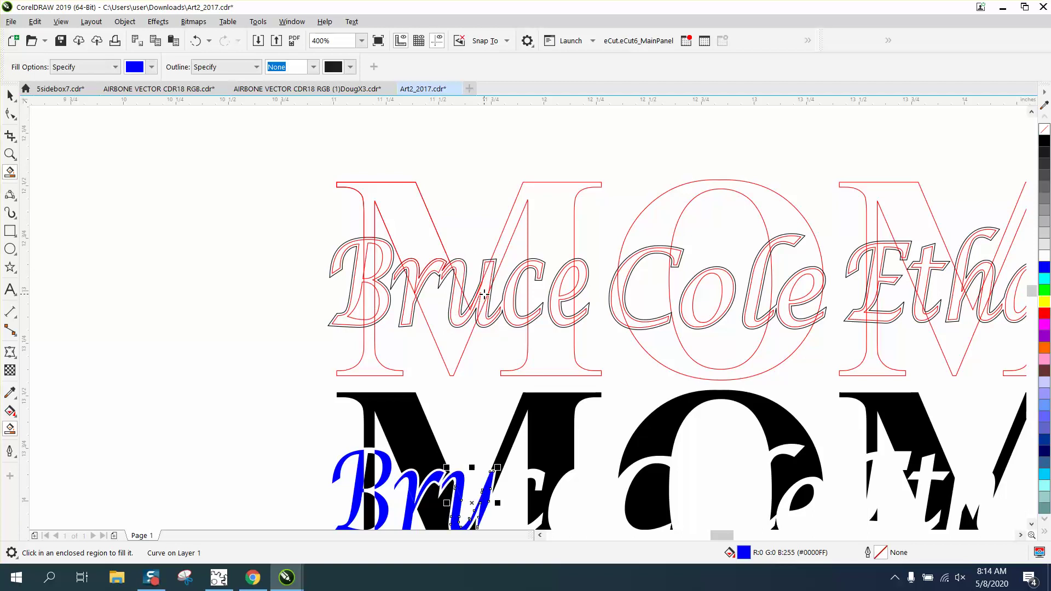
click(482, 292)
key(shift+Down)
key(ctrl+z)
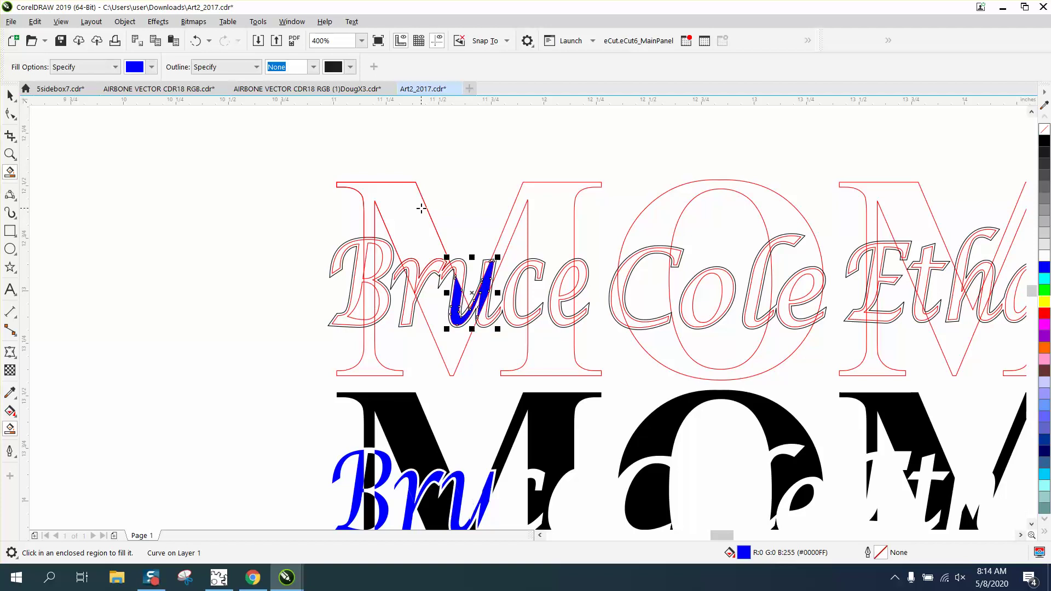
key(Delete)
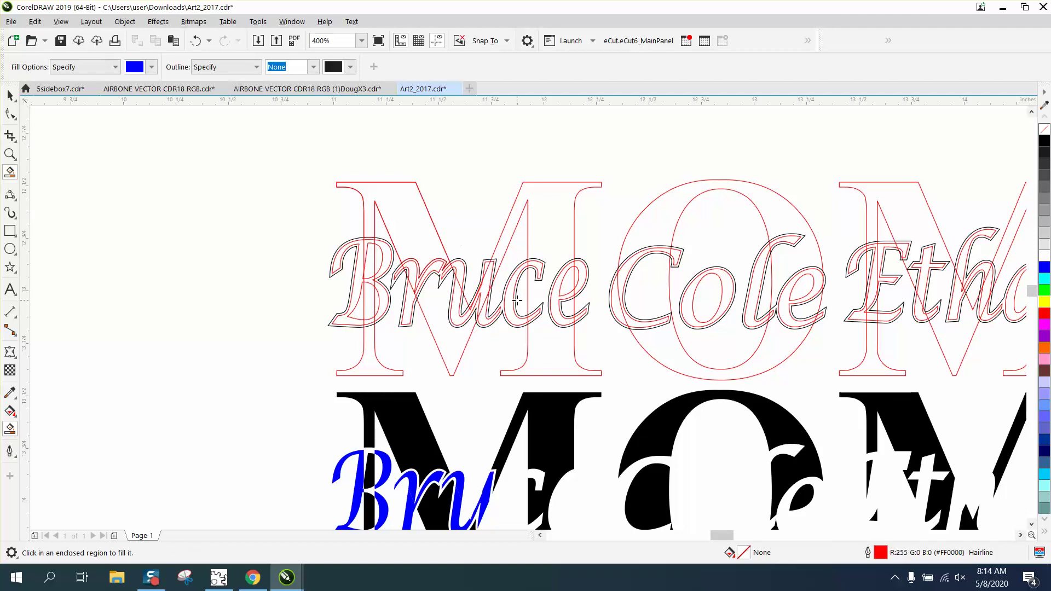
click(514, 300)
key(shift+Down)
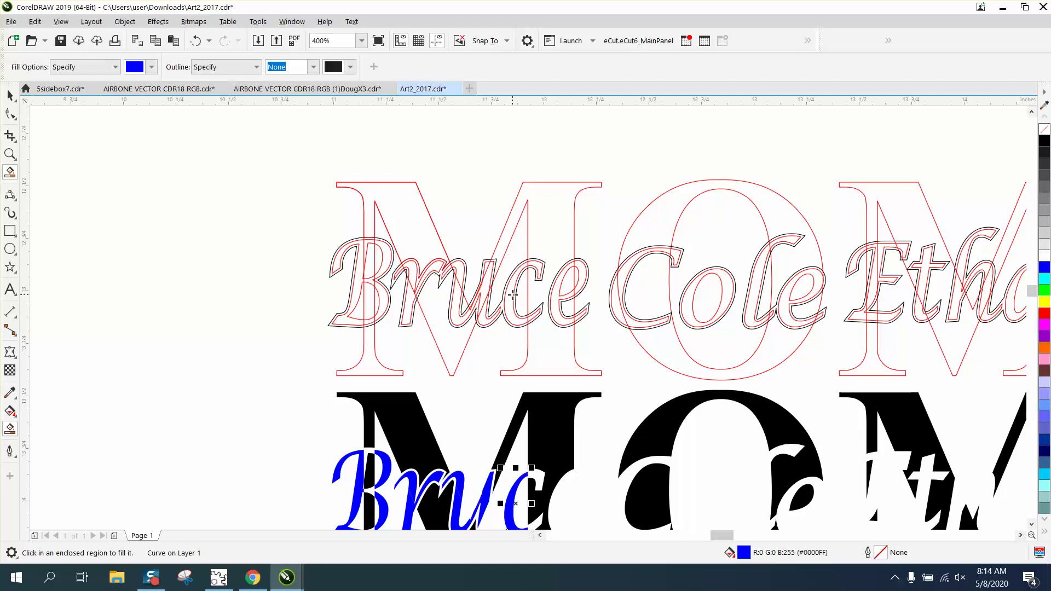
click(484, 322)
key(shift+Down)
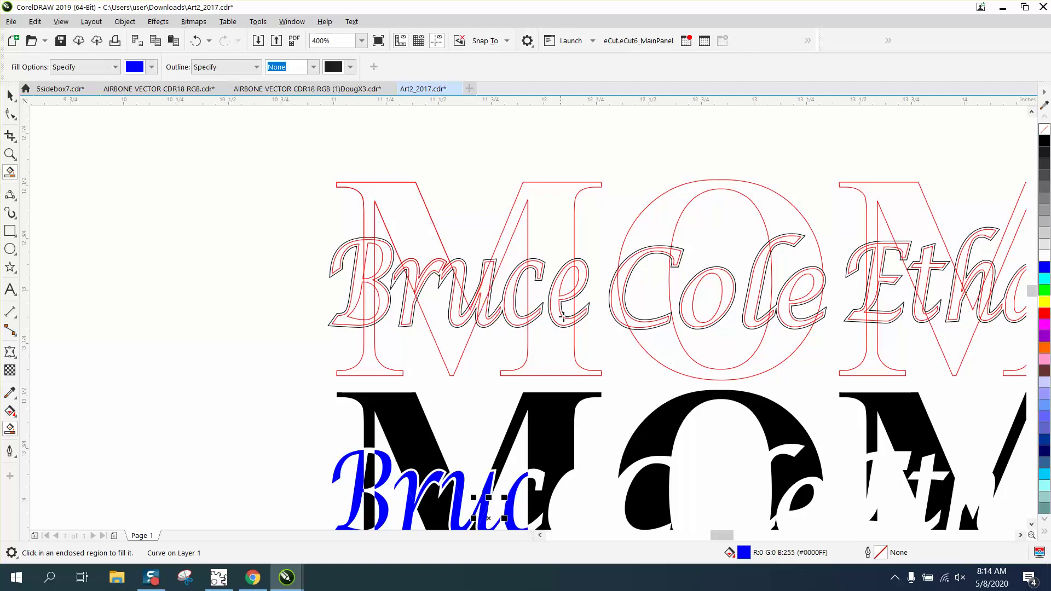
Fill the C, o, l and e of Cole blue and shift-nudge each into the lower Cole
click(616, 308)
key(shift+Down)
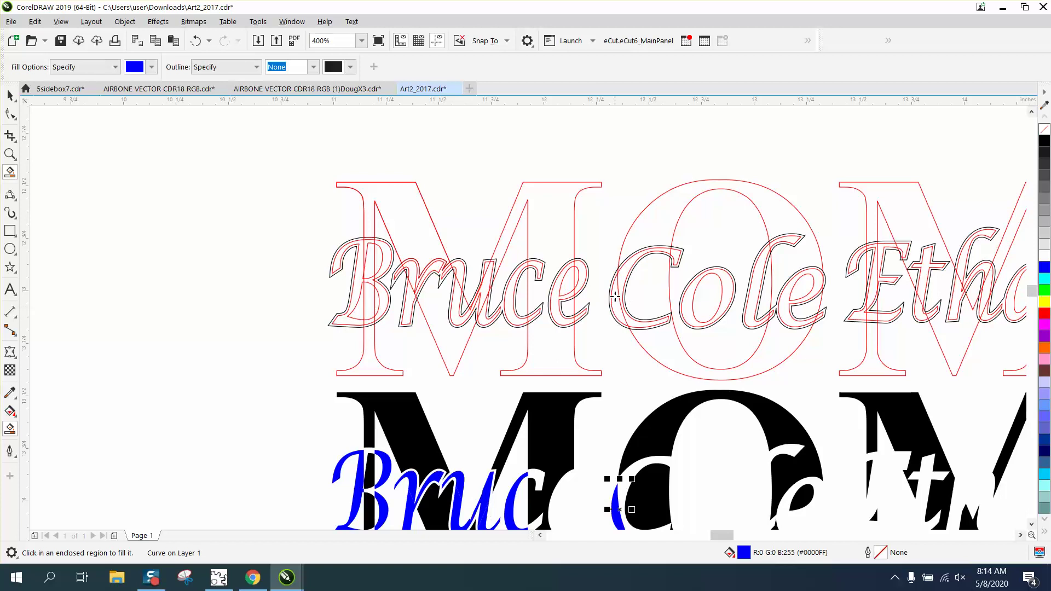
click(623, 286)
key(shift+Down)
click(675, 257)
key(shift+Down)
click(686, 302)
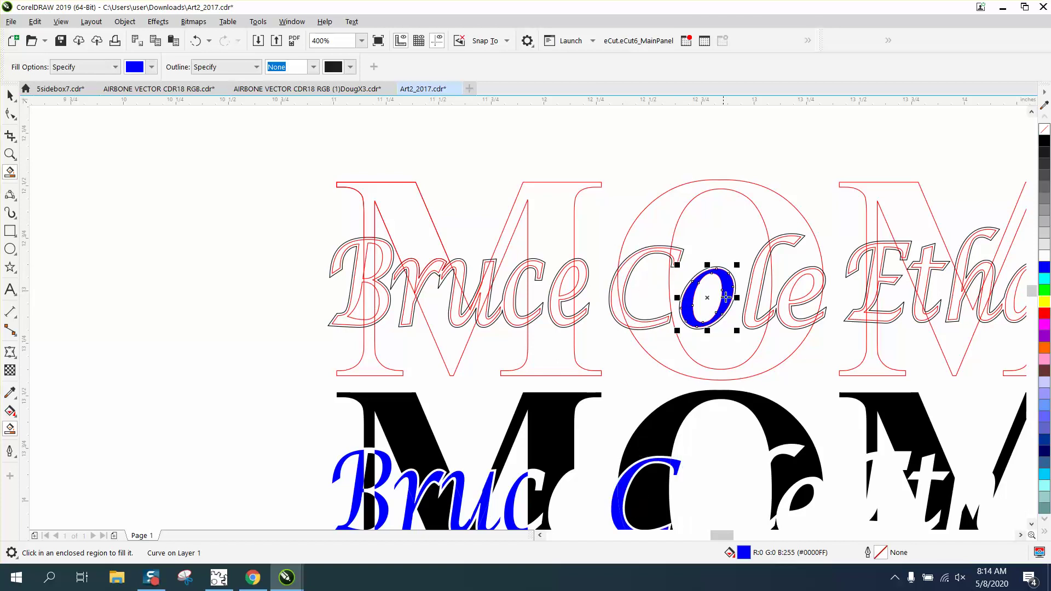
key(shift+Down)
click(754, 294)
key(shift+Down)
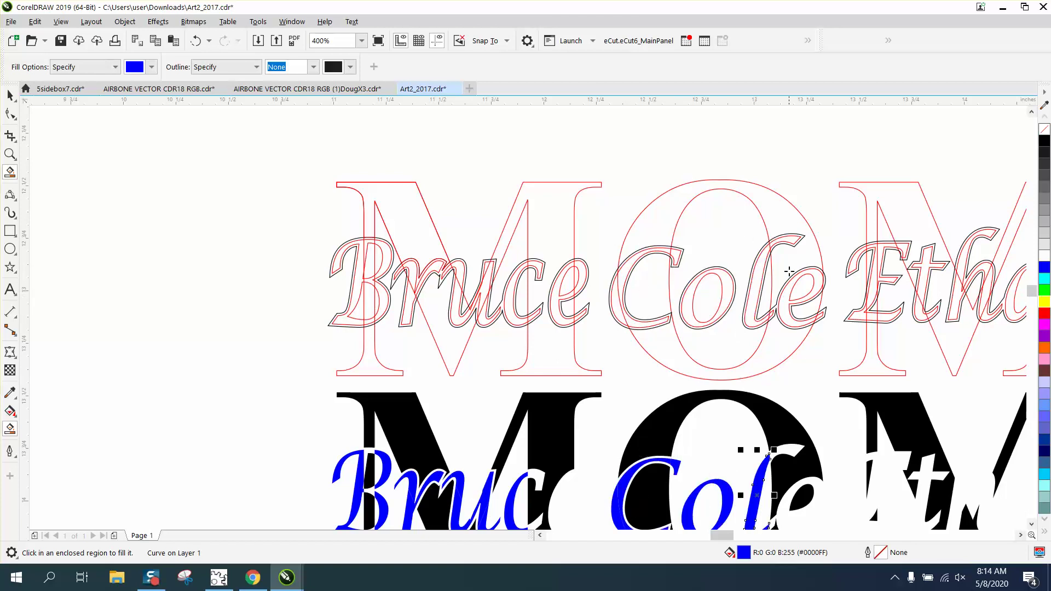
click(791, 241)
key(shift+Down)
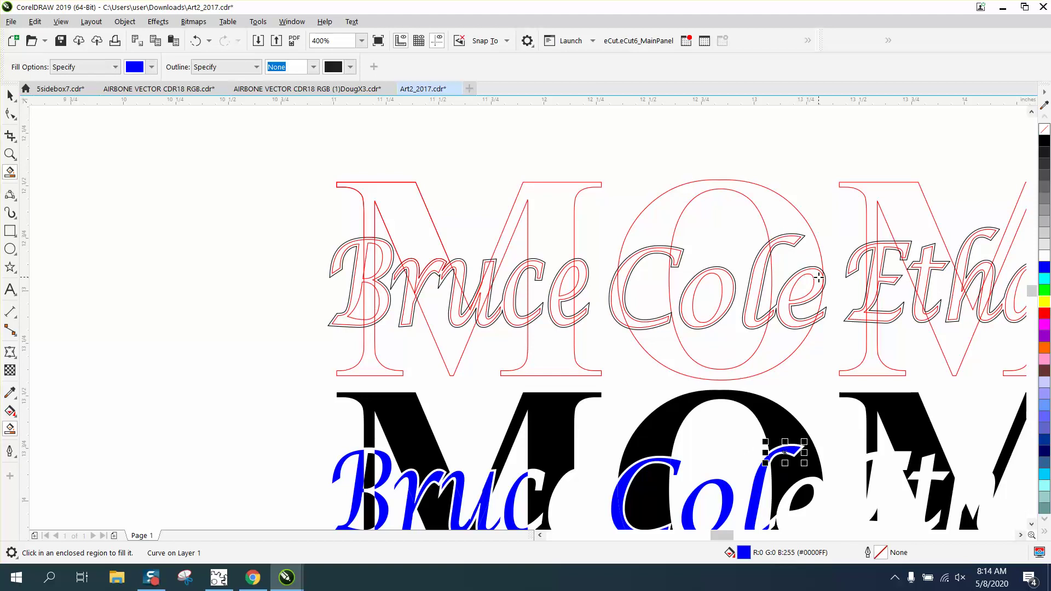
click(819, 278)
key(shift+Down)
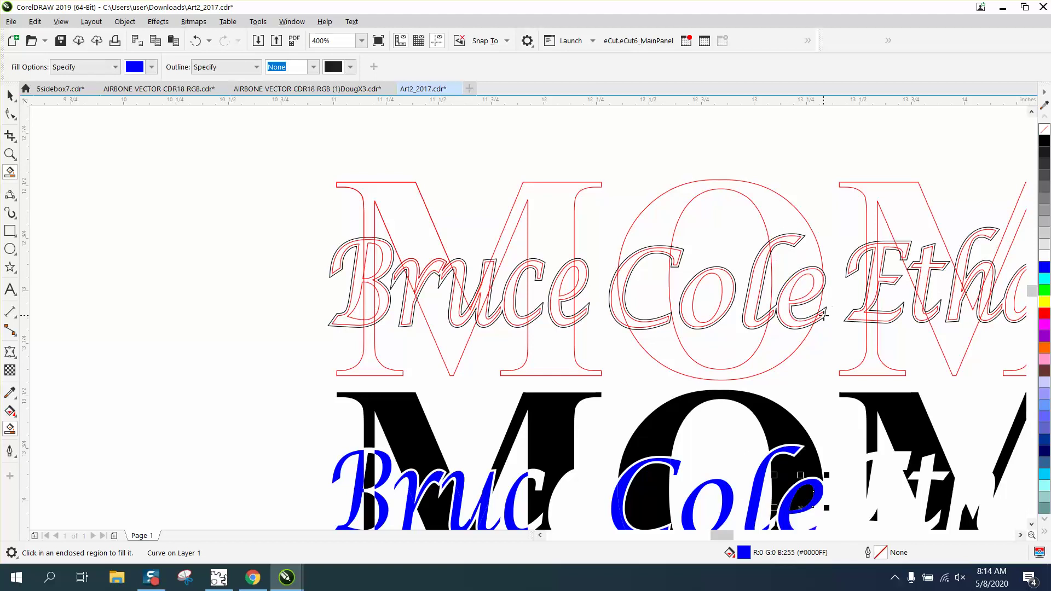
Fill the seven regions of Ethan's E blue and shift-nudge each into the lower E
click(858, 316)
key(shift+Down)
click(870, 316)
key(shift+Down)
click(876, 315)
key(shift+Down)
click(870, 300)
key(shift+Down)
click(855, 269)
key(shift+Down)
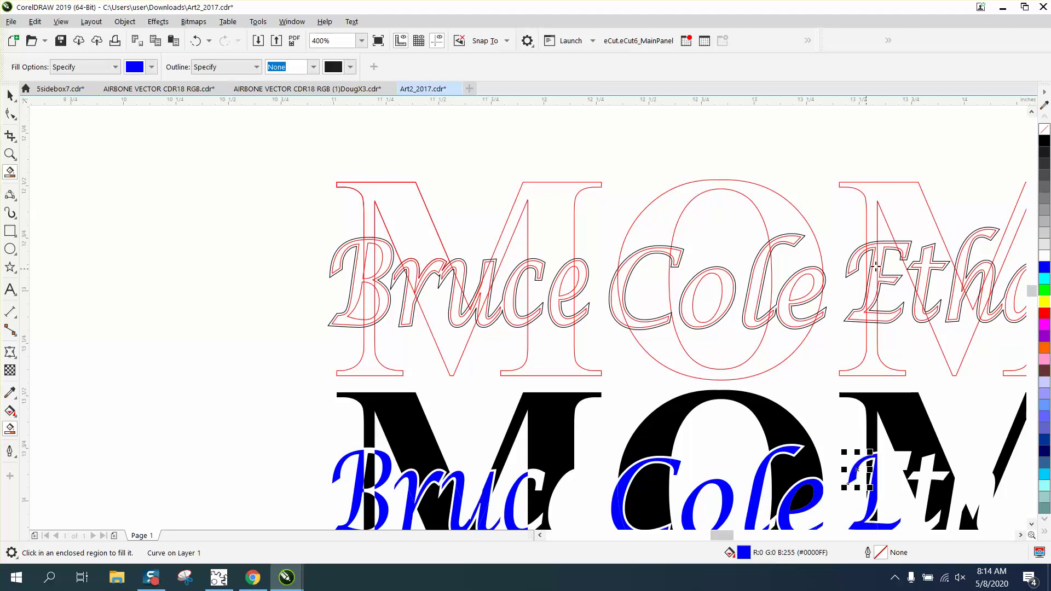
click(890, 256)
key(shift+Down)
click(891, 261)
key(shift+Down)
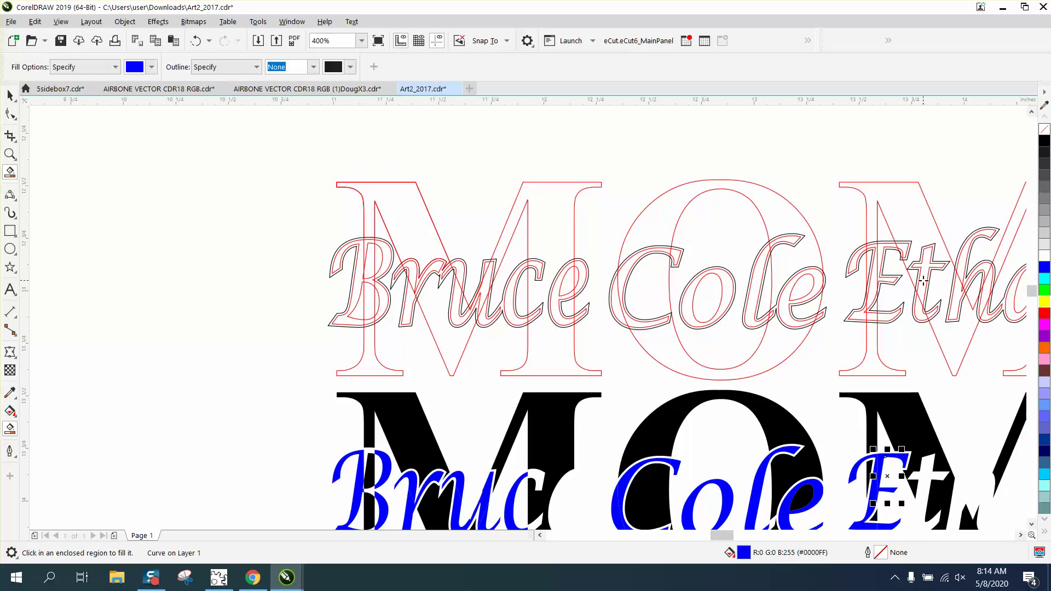
Fill the t's regions blue and nudge them down, removing a misplaced t piece
click(923, 280)
key(shift+Down)
click(922, 308)
key(shift+Down)
click(932, 305)
key(shift+Down)
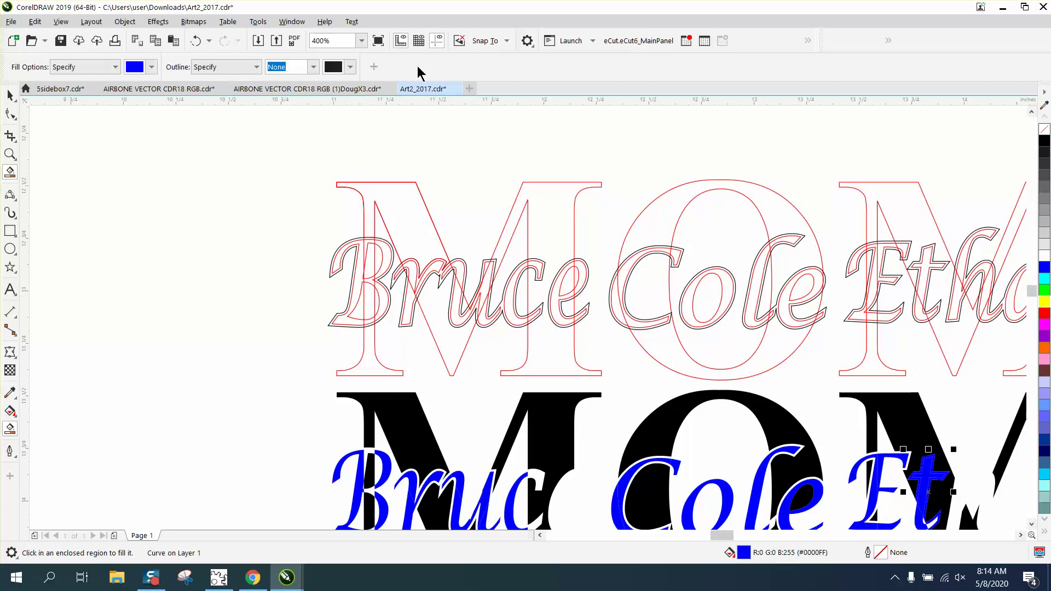
click(196, 41)
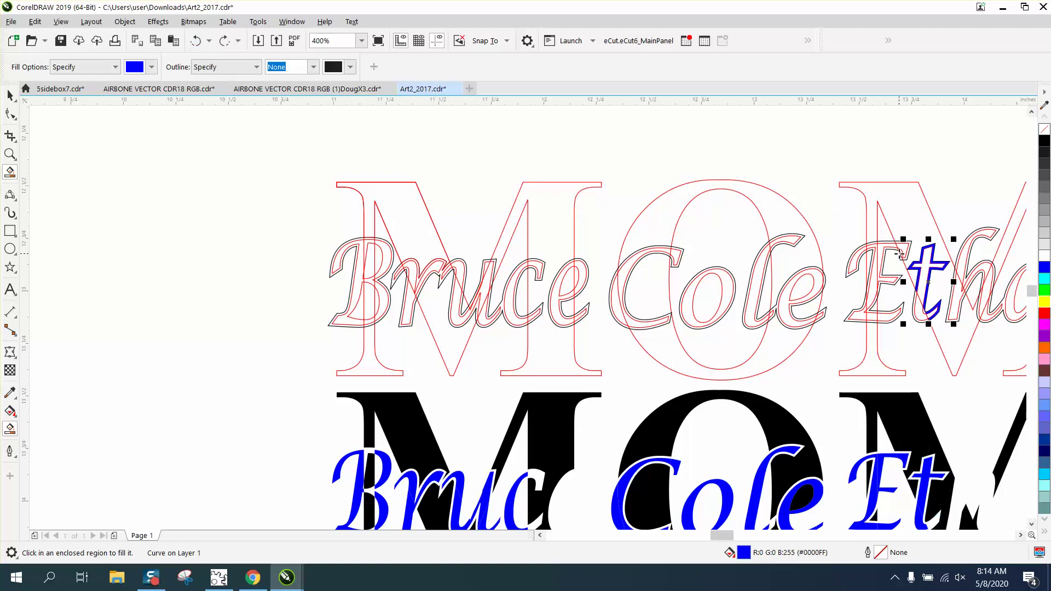
key(shift+Down)
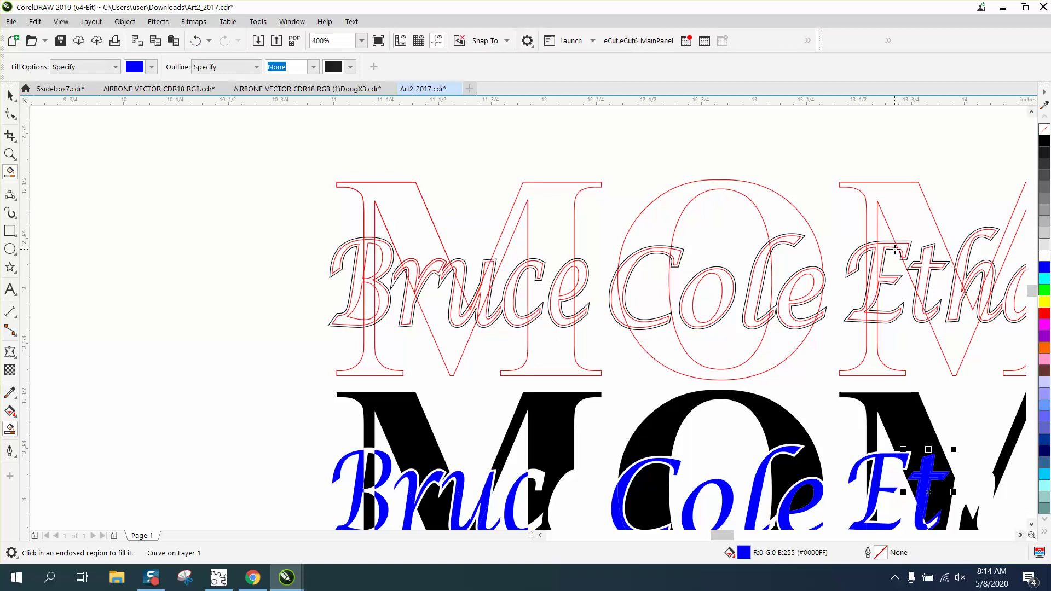
key(shift+Up)
key(Delete)
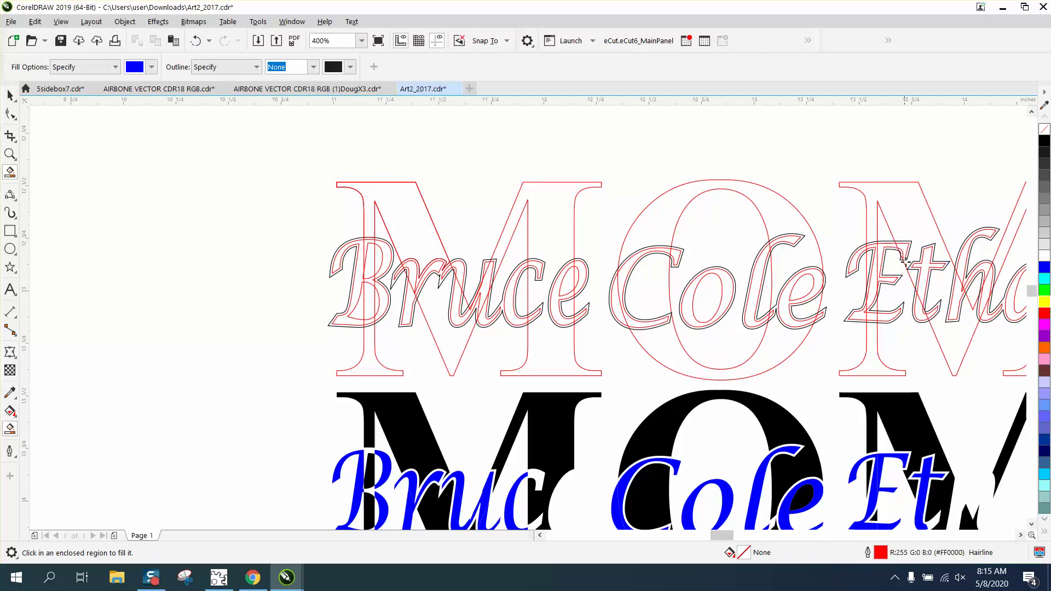
Fill the remaining gaps in the t, h and next letter blue, nudging each into the lower Ethan
click(934, 311)
key(shift+Down)
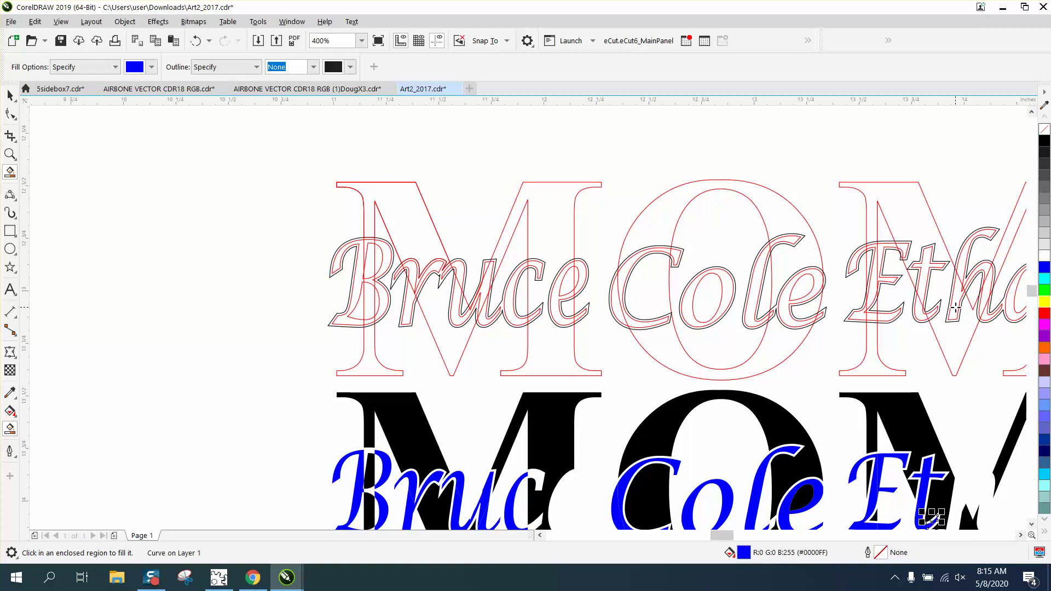
click(955, 307)
key(shift+Down)
click(989, 272)
key(shift+Down)
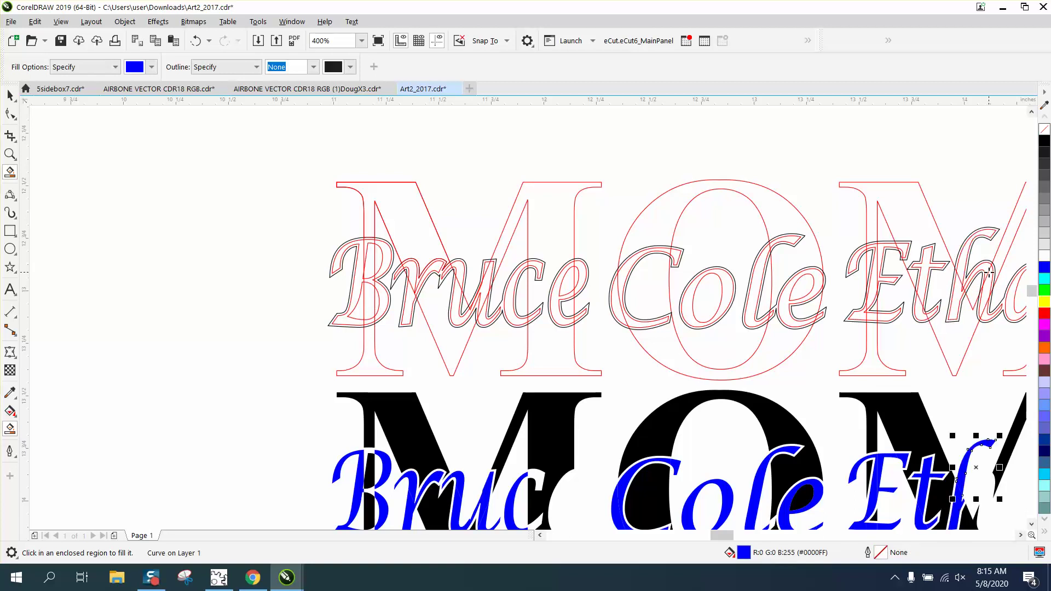
click(982, 267)
key(shift+Down)
click(988, 313)
key(shift+Down)
click(987, 315)
key(shift+Down)
click(1013, 304)
key(shift+Down)
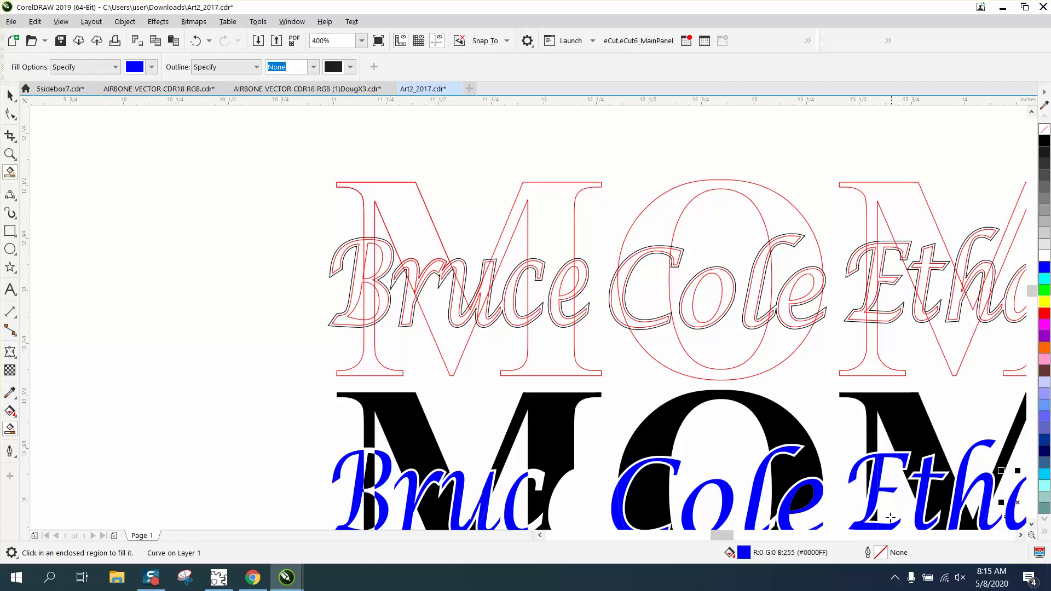
Bring the rest of Ethan into view and fill the n's stem and right half, moving both down
click(1021, 536)
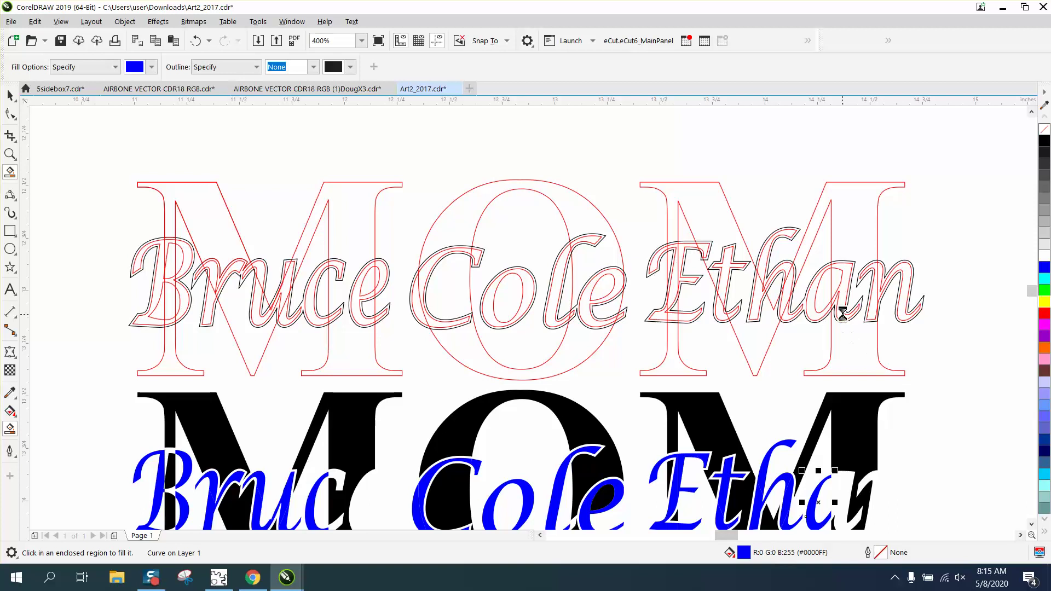
key(ctrl+z)
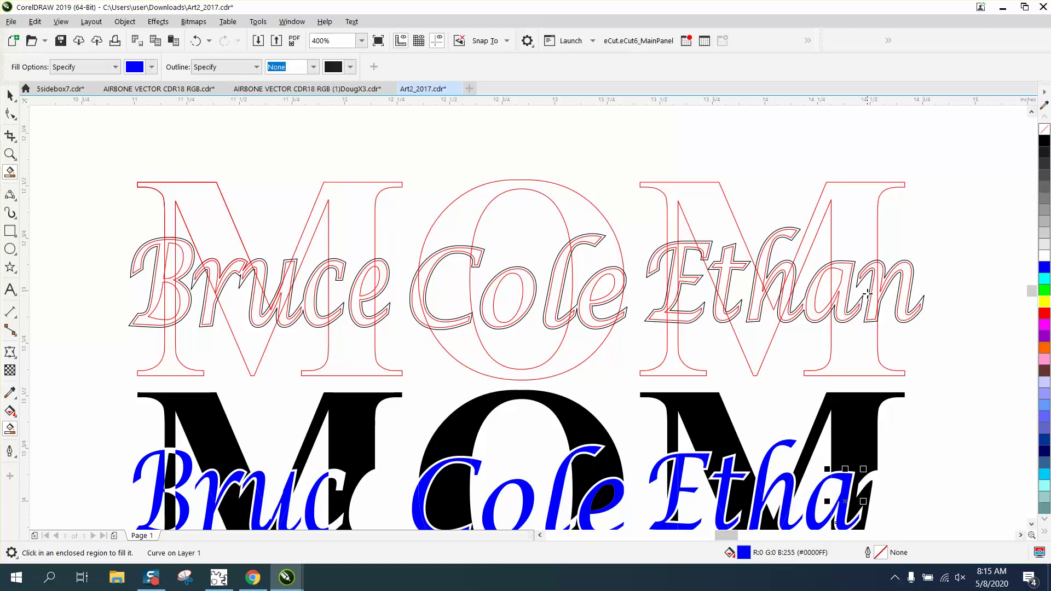
click(880, 279)
key(Down)
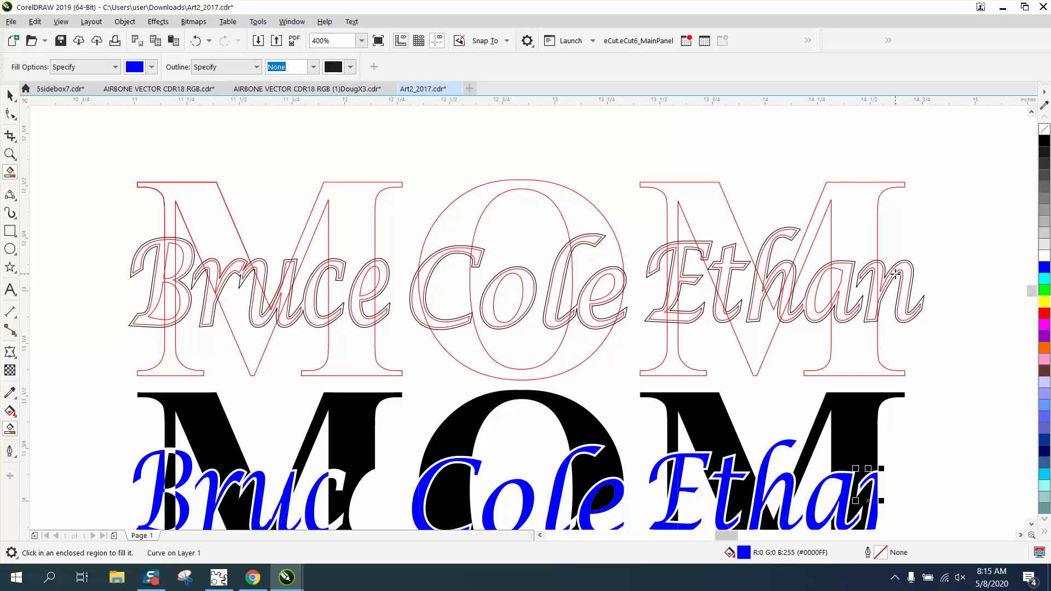
click(913, 270)
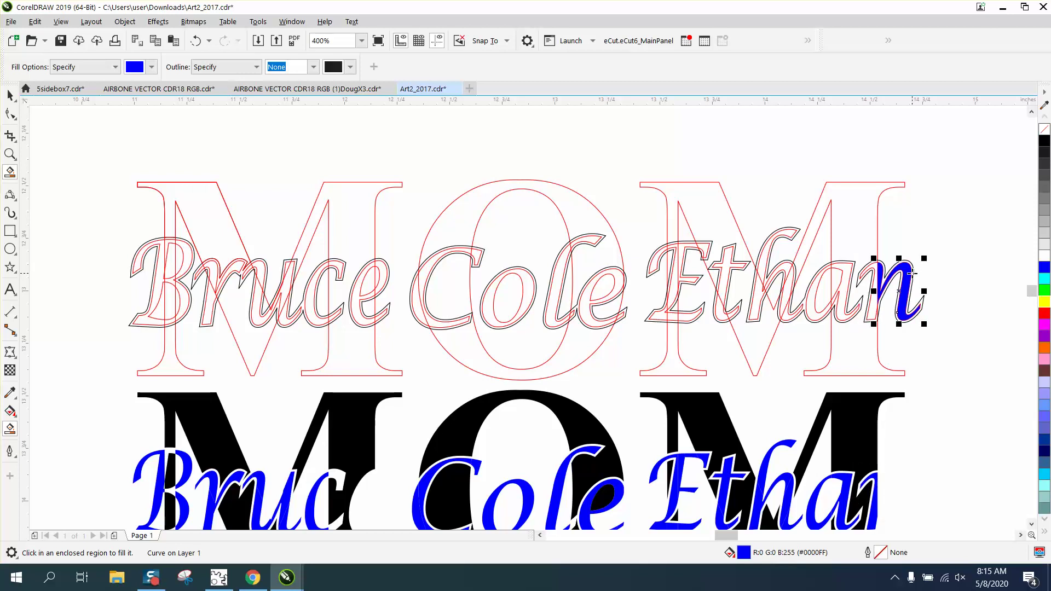
key(Down)
Smart Fill the c gap of the outlined Bruce and nudge that piece down
scroll(637, 305, down, 2)
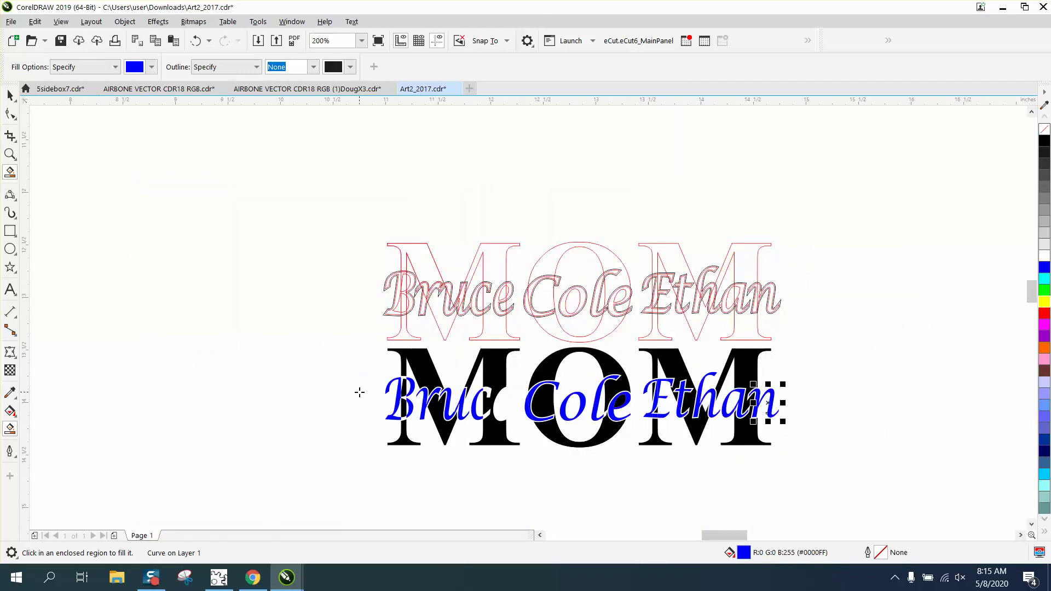
click(489, 288)
key(Down)
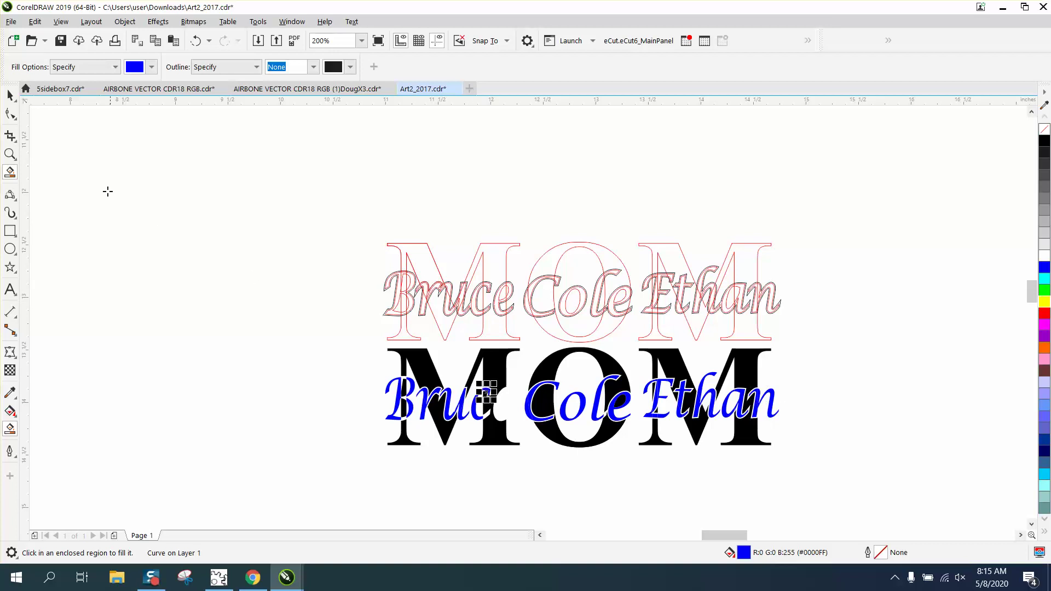
click(10, 153)
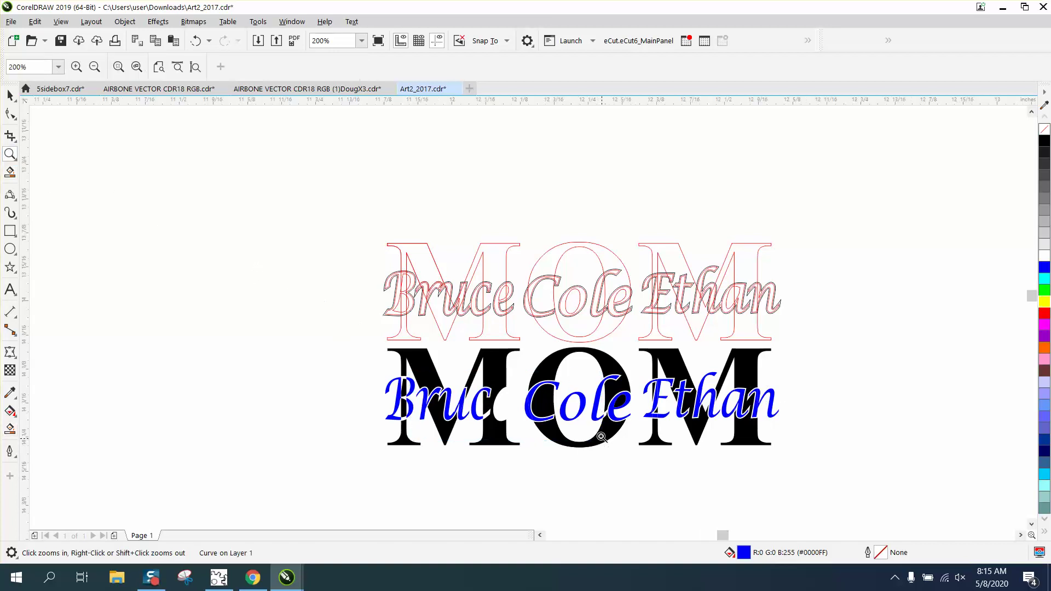
drag(421, 384, 587, 426)
scroll(516, 369, down, 2)
scroll(504, 352, down, 5)
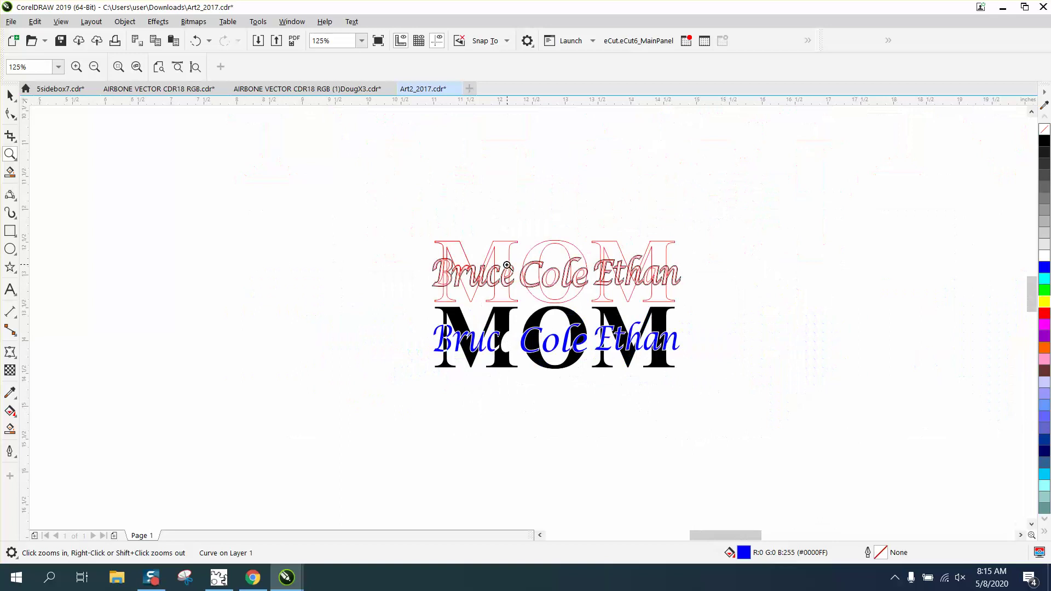
drag(493, 245, 598, 395)
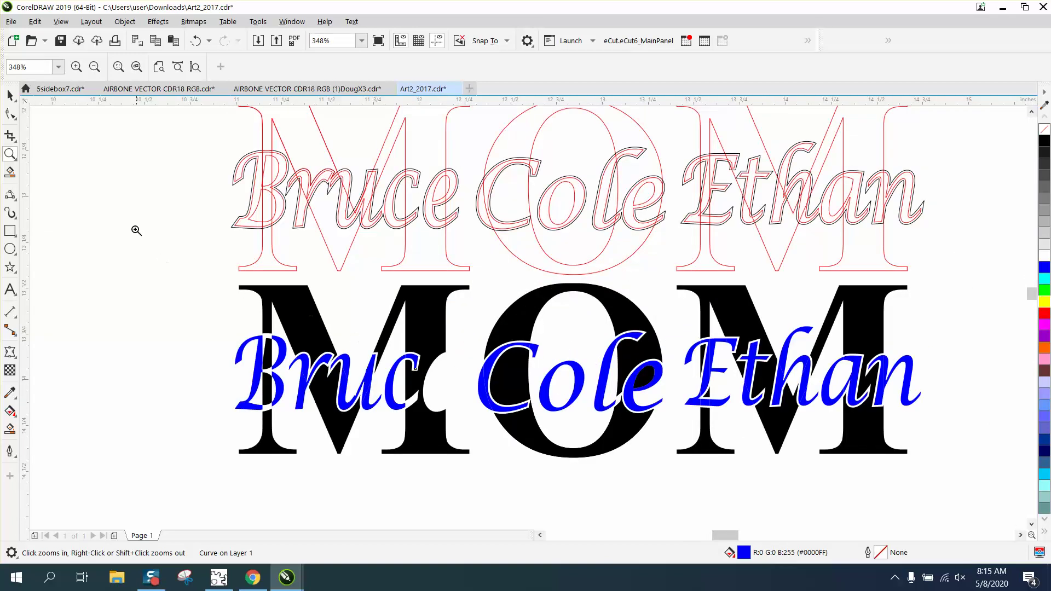
Smart Fill Bruce's e and the gap between c and e, undoing an unwanted fill
click(10, 430)
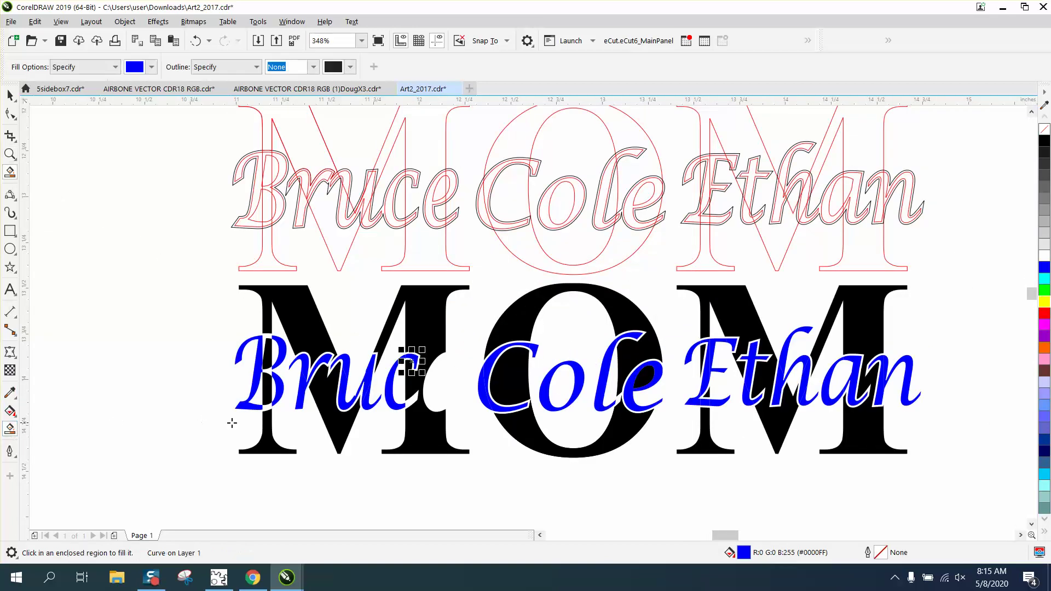
click(451, 219)
key(ctrl+z)
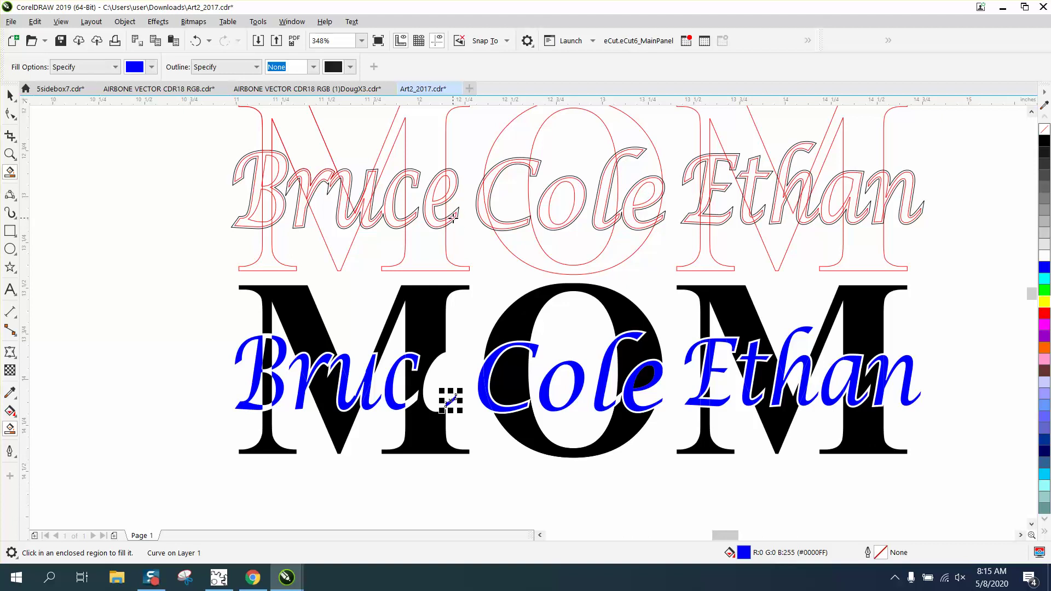
key(ctrl+z)
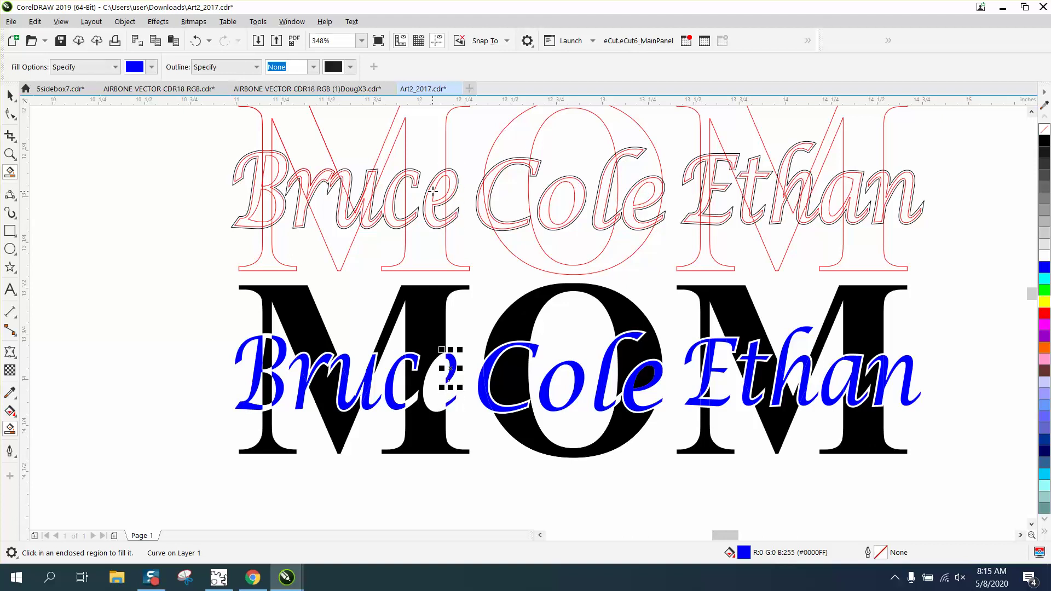
click(432, 193)
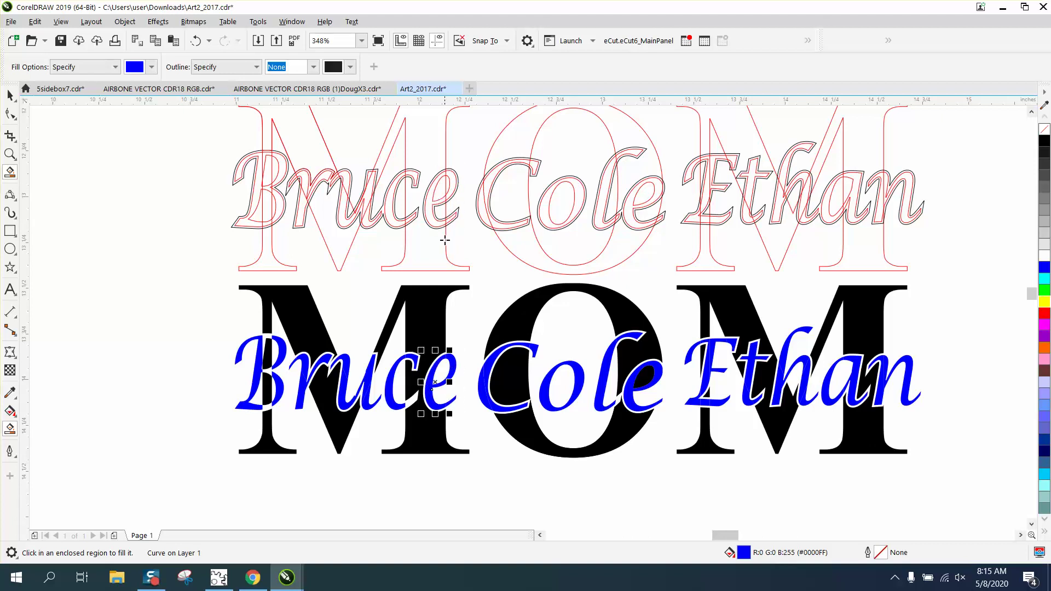
click(410, 220)
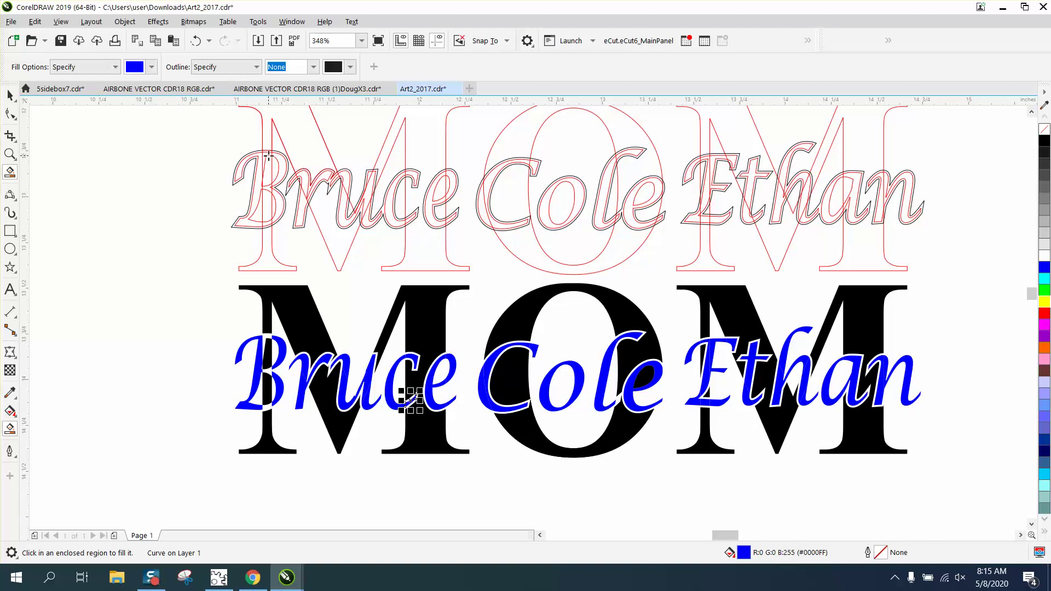
Smart Fill the three gaps of the outlined B and nudge each piece down onto the blue B
click(269, 154)
key(Down)
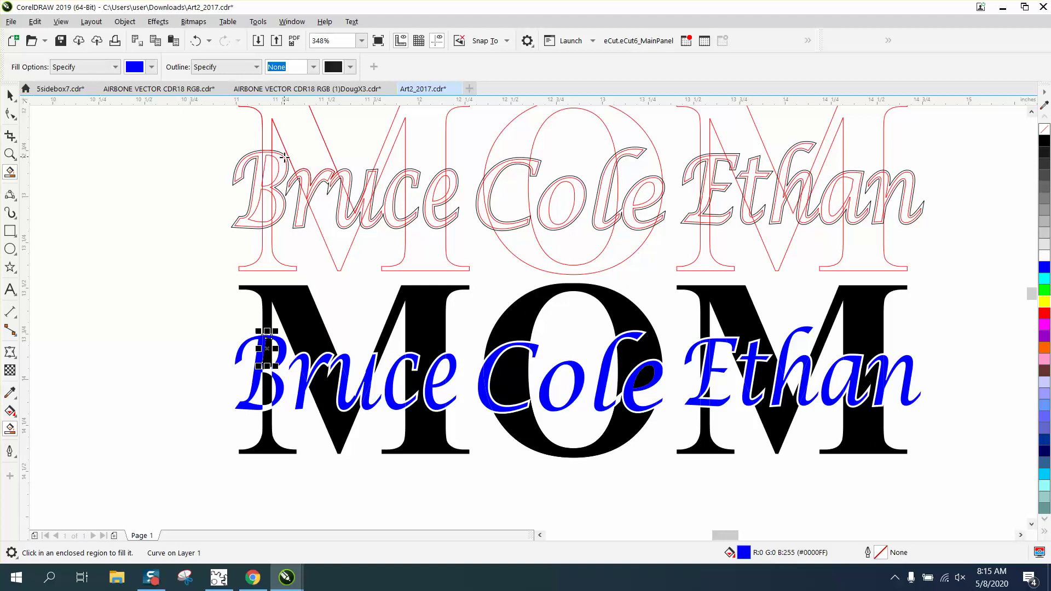
click(267, 188)
key(Down)
click(267, 225)
key(Down)
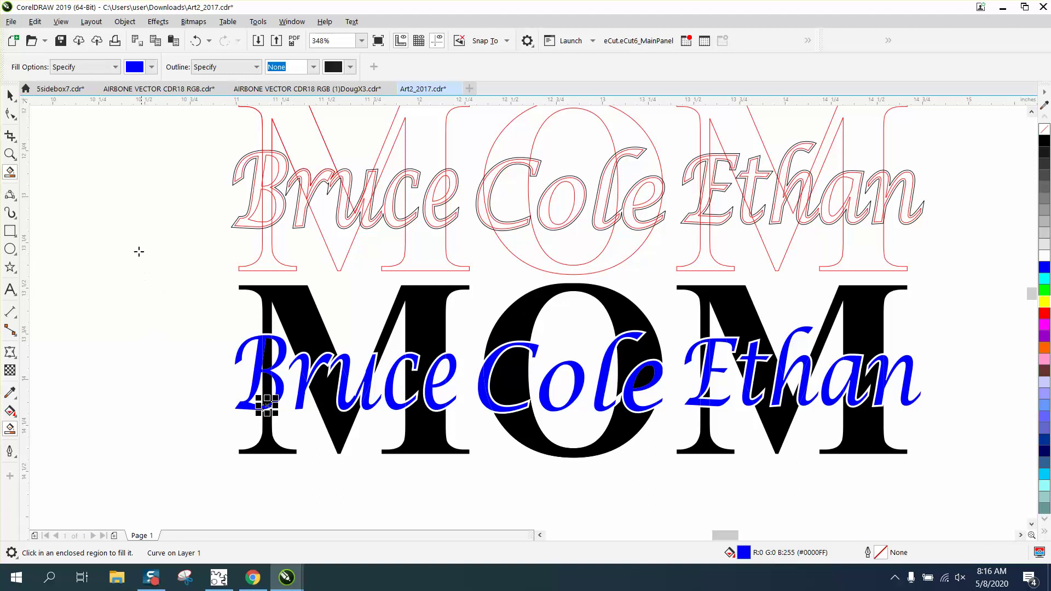
Move the small black piece inside Cole's e 1 inch down
click(10, 96)
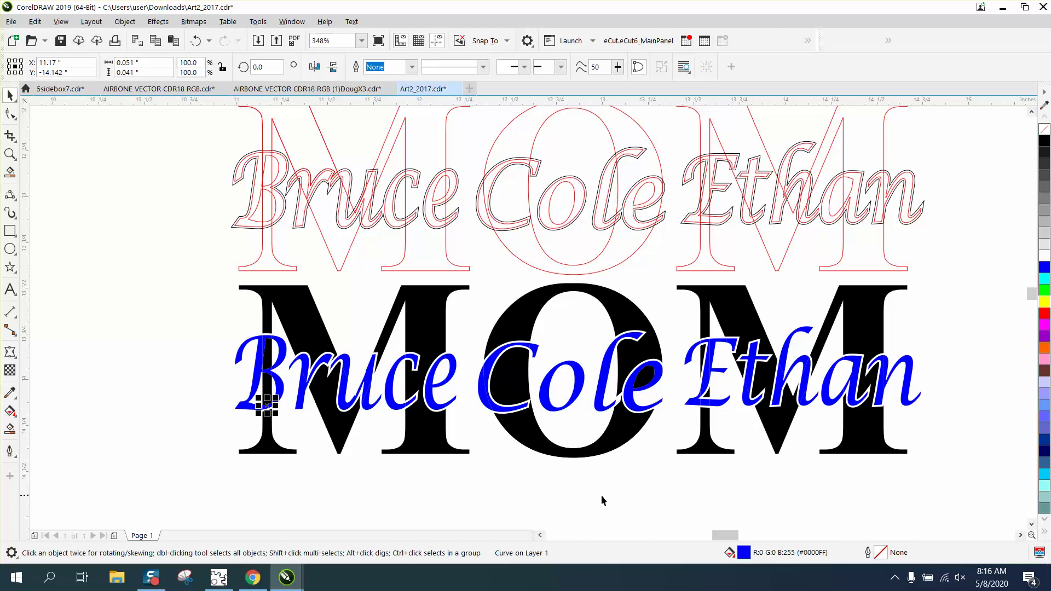
click(647, 377)
key(Down)
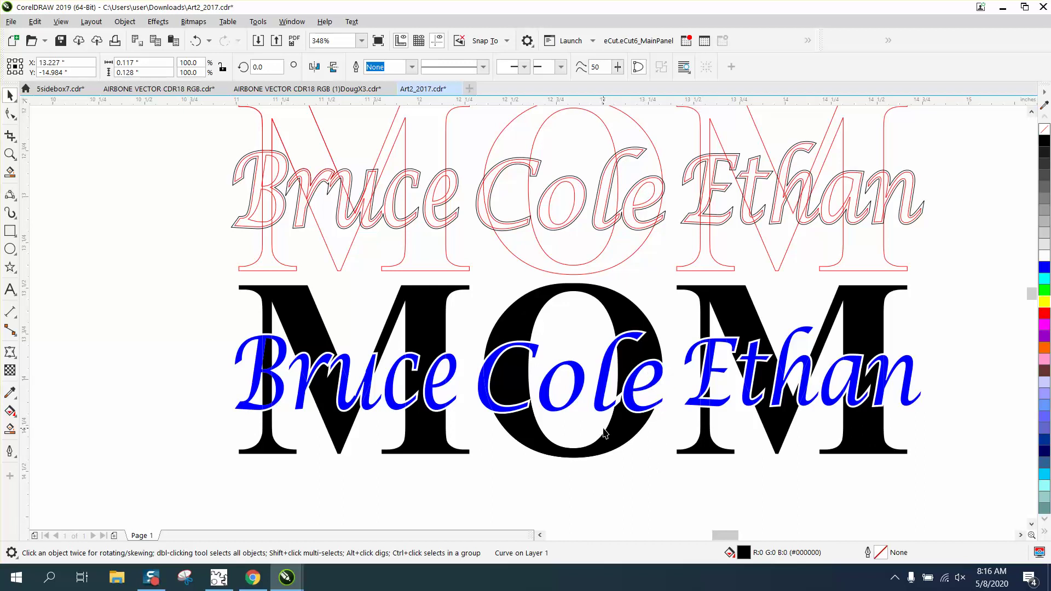
Select the blue Bruce Cole Ethan pieces over the MOM, make them black from the palette, then deselect
scroll(606, 433, down, 3)
key(Escape)
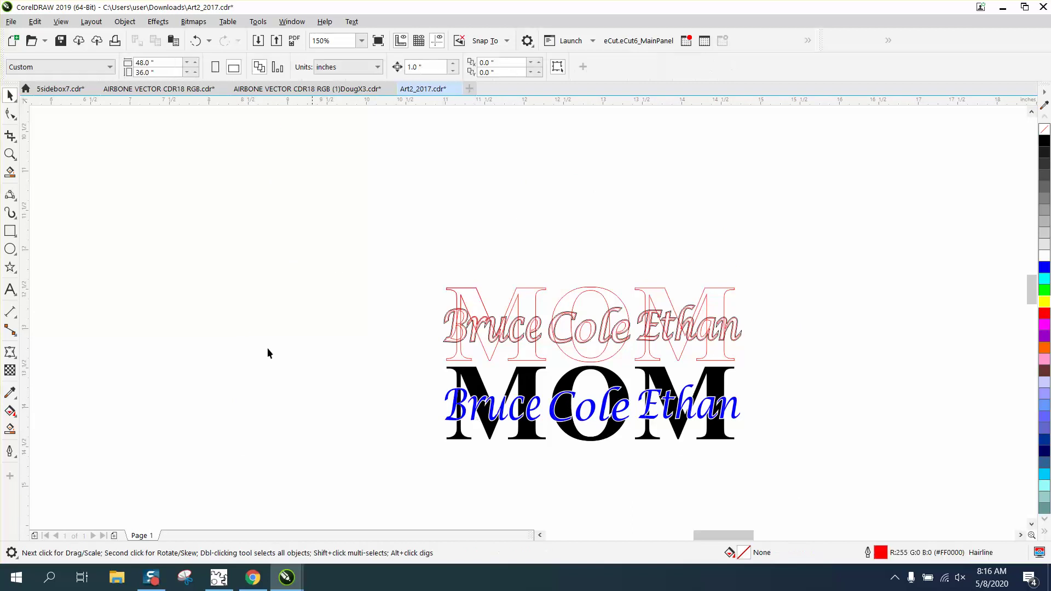
click(10, 155)
drag(385, 349, 806, 487)
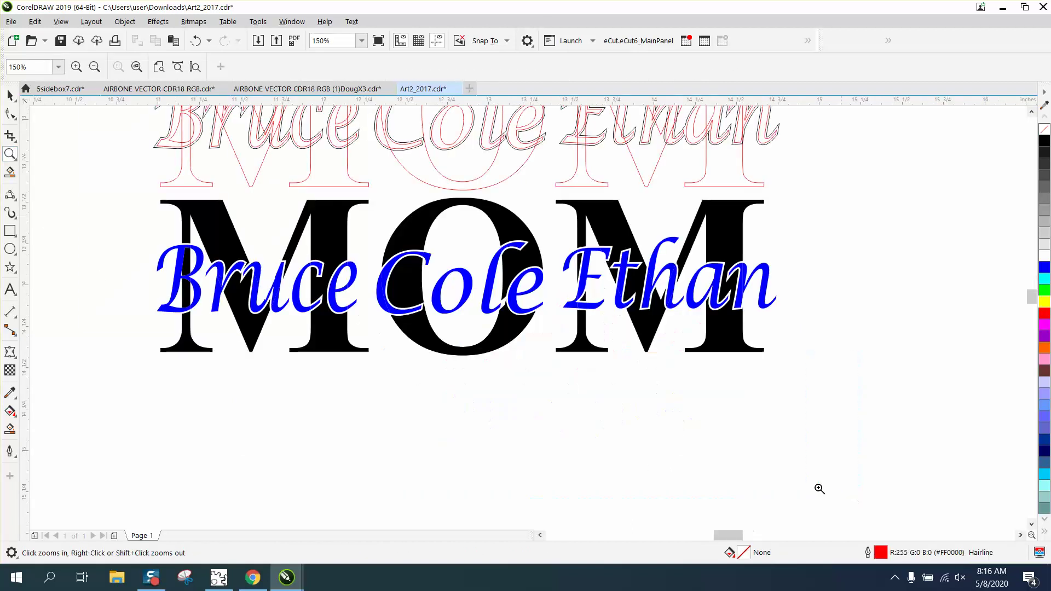
click(10, 96)
drag(134, 233, 800, 332)
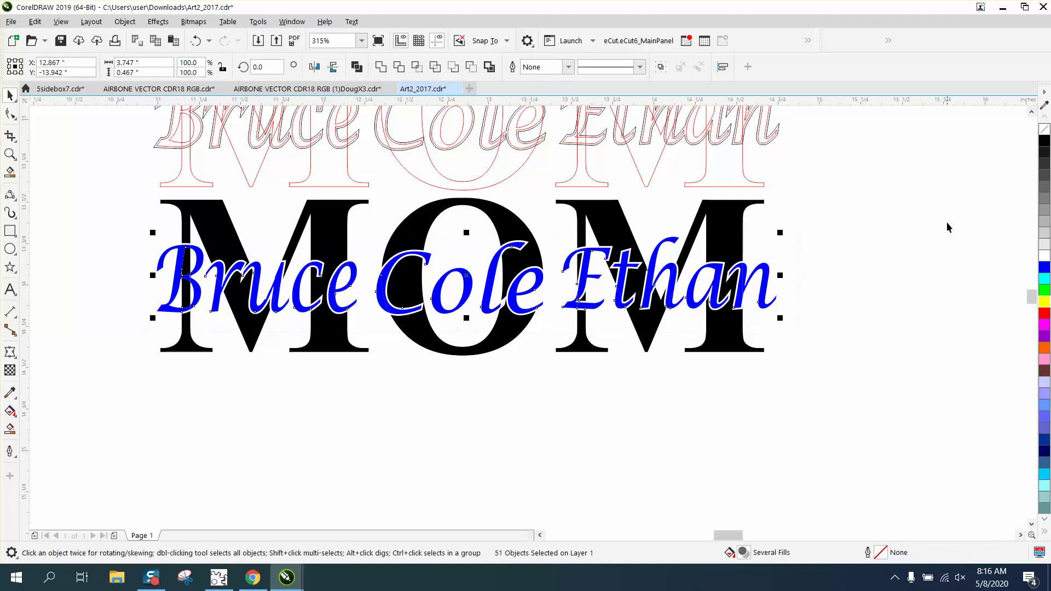
click(1045, 141)
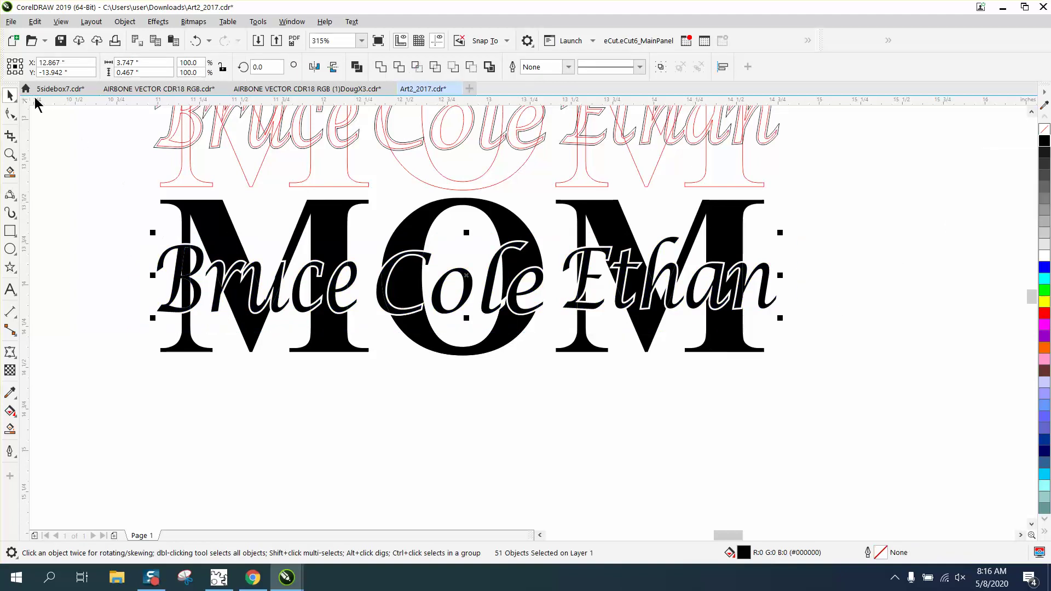
click(82, 197)
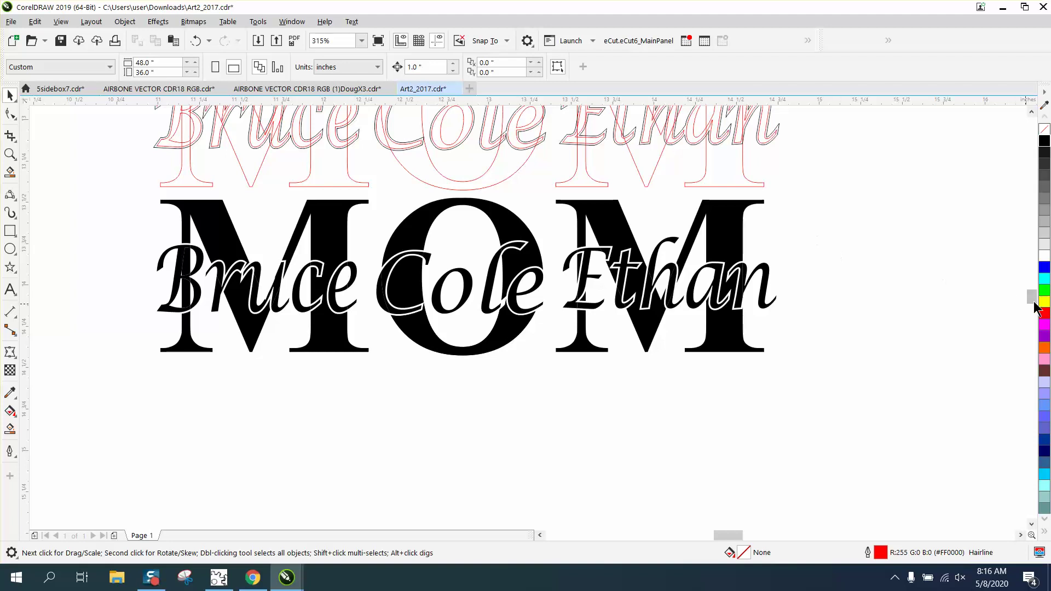
scroll(1036, 307, up, 3)
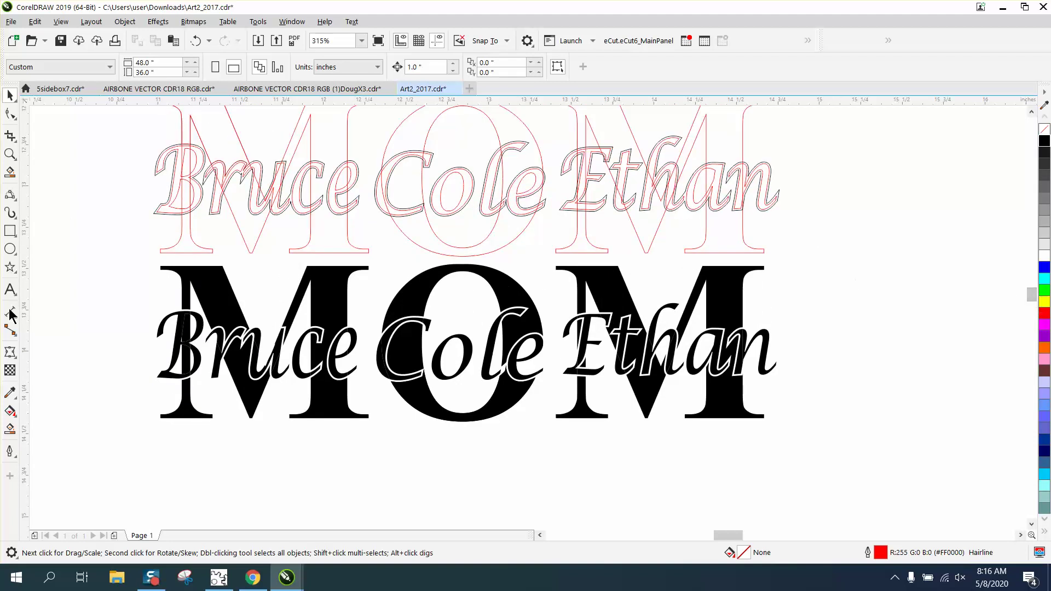
Set the Smart Fill colour to black, fill the gap inside Ethan's a, and nudge it down
click(10, 430)
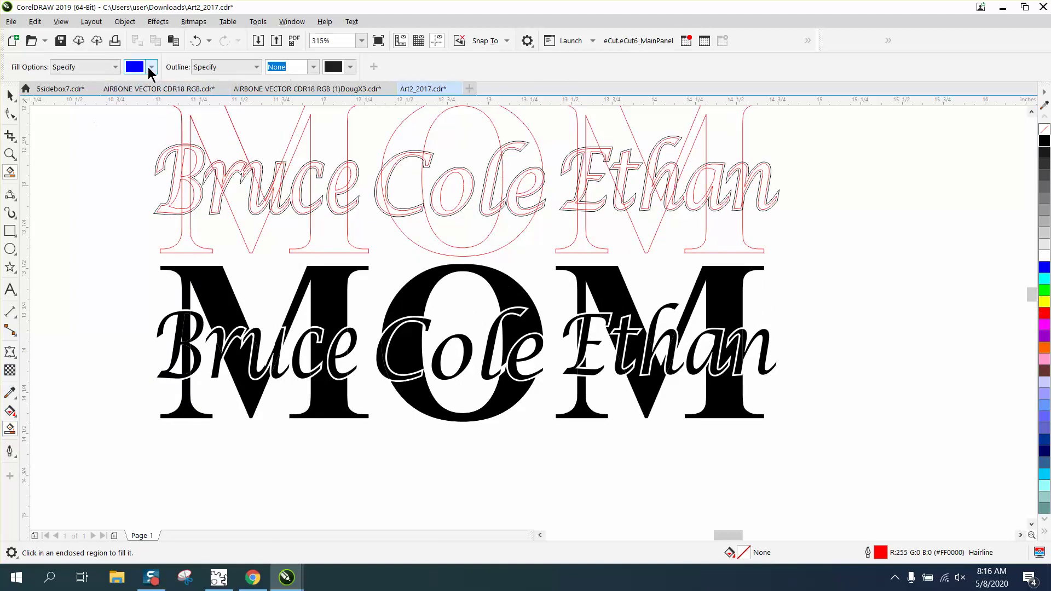
click(151, 67)
click(143, 129)
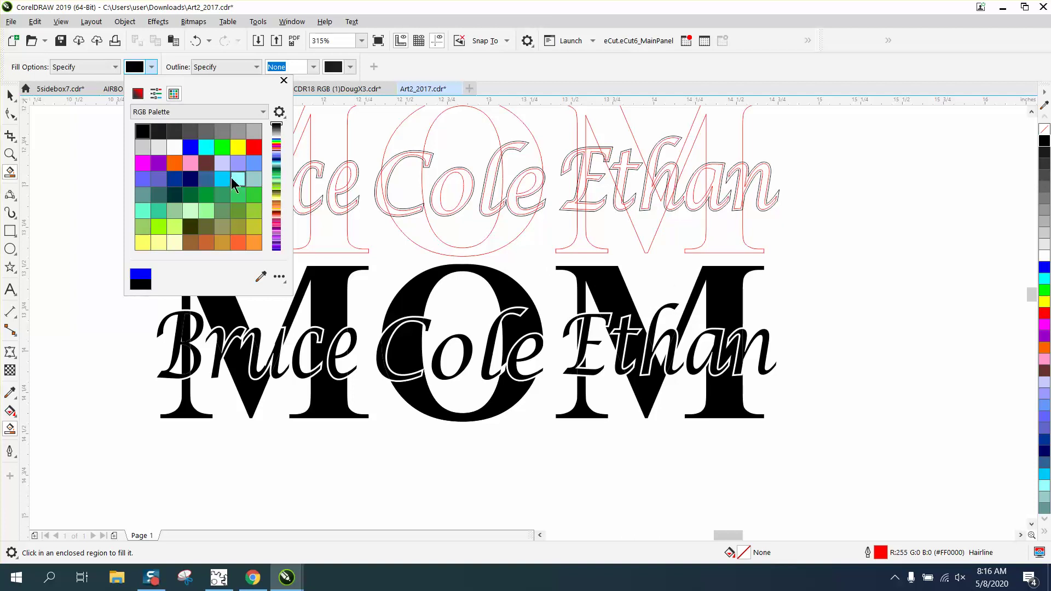
click(710, 182)
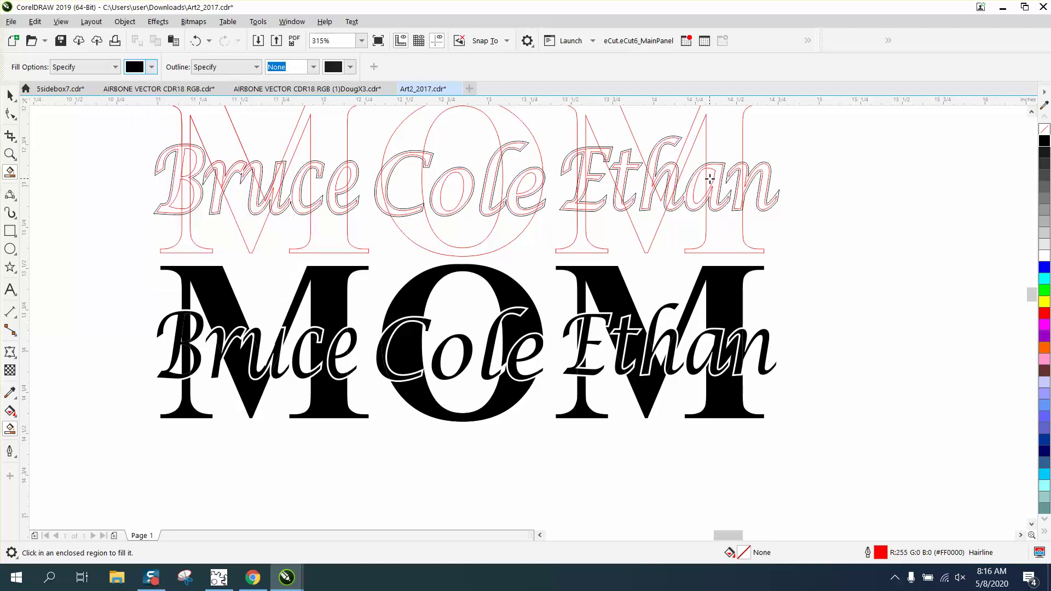
click(711, 180)
key(Down)
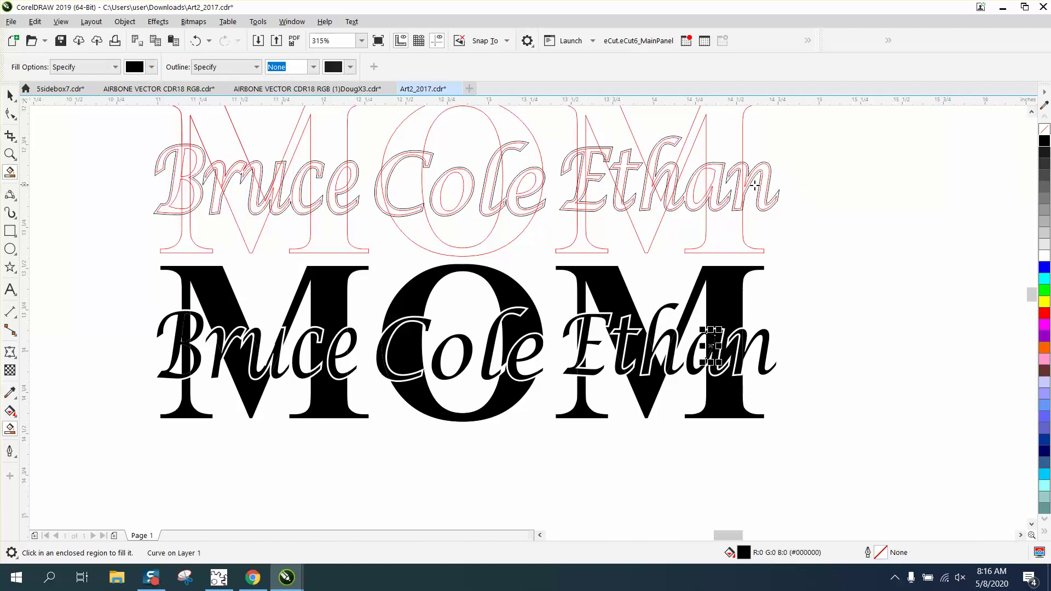
Move the small curve near Ethan's a 1 inch down, after undoing a wrong move of the i piece
click(10, 95)
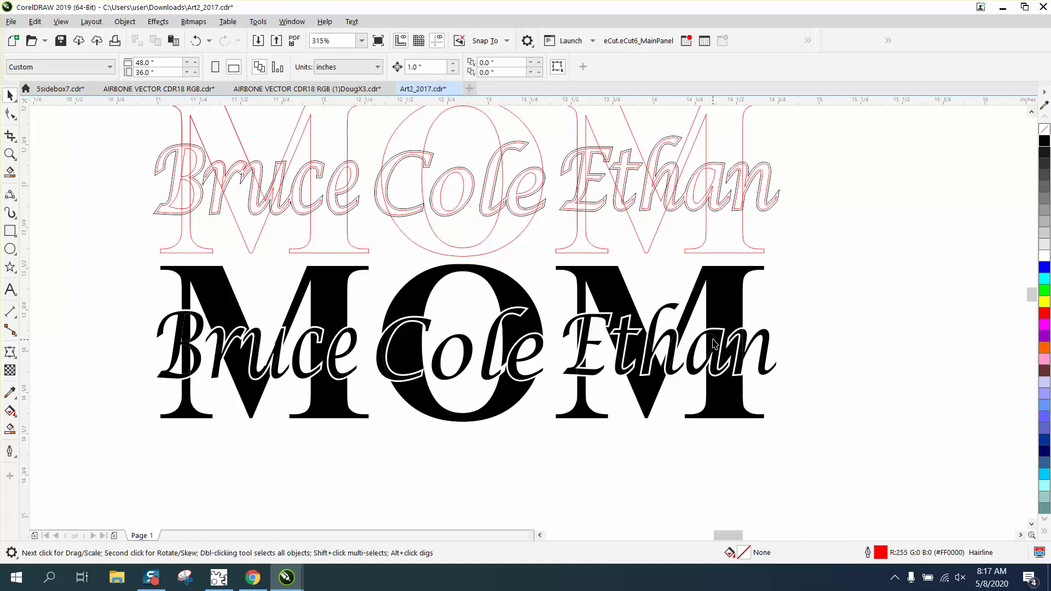
scroll(672, 224, up, 2)
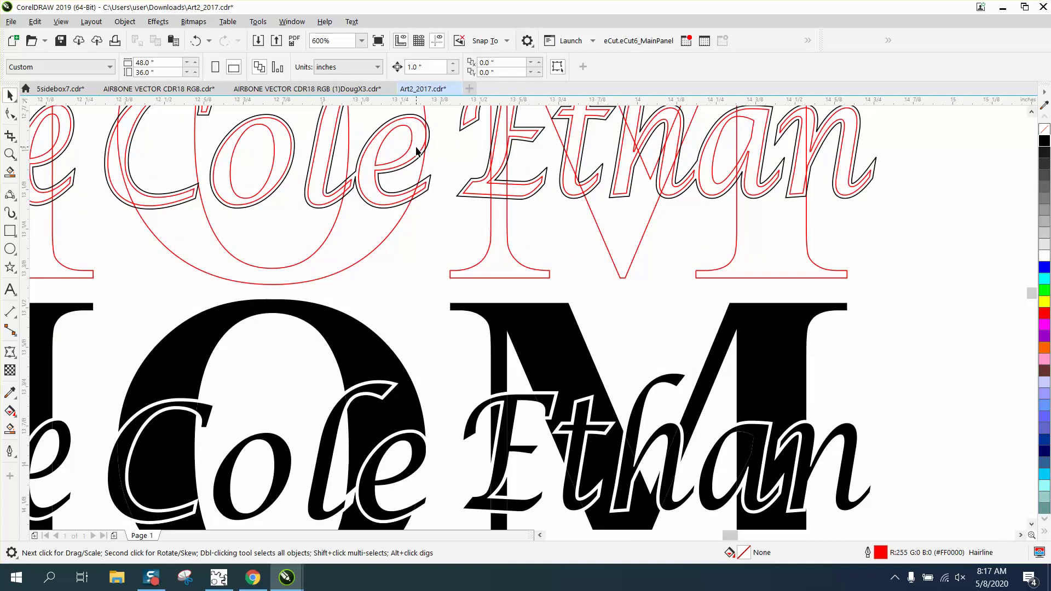
scroll(416, 151, down, 2)
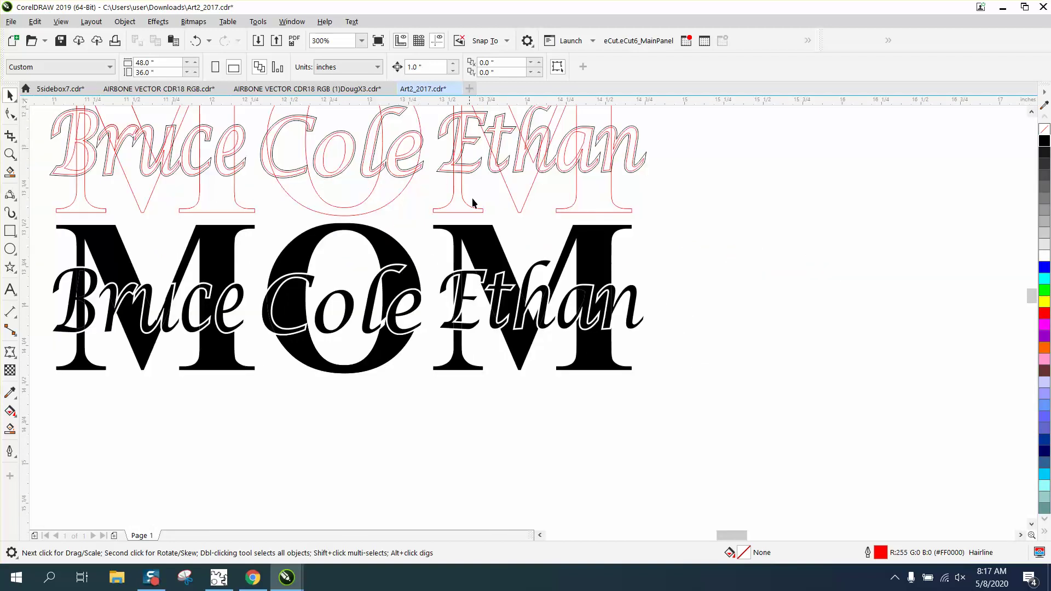
click(589, 297)
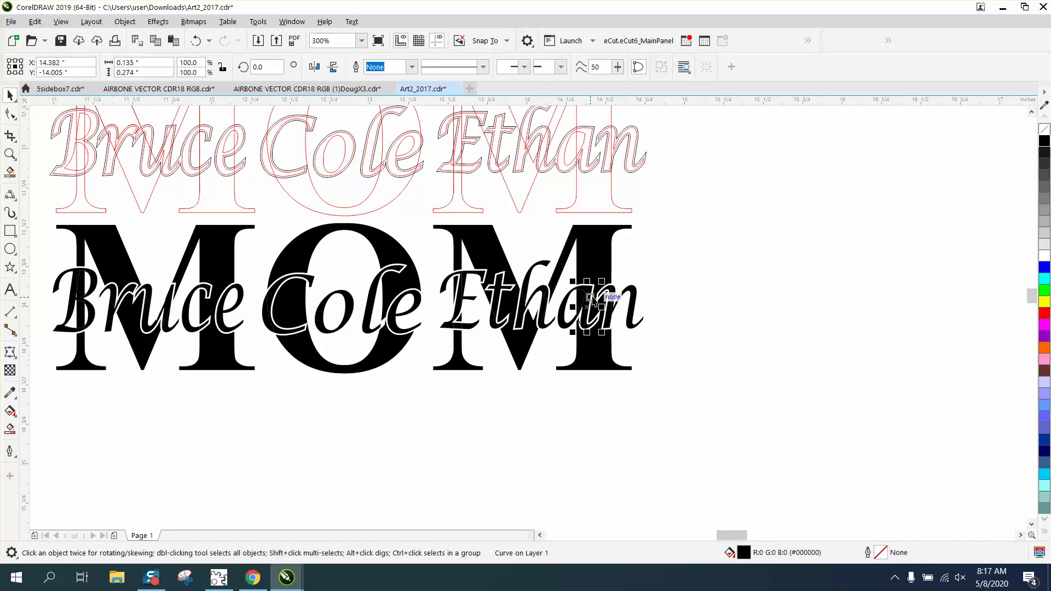
key(Down)
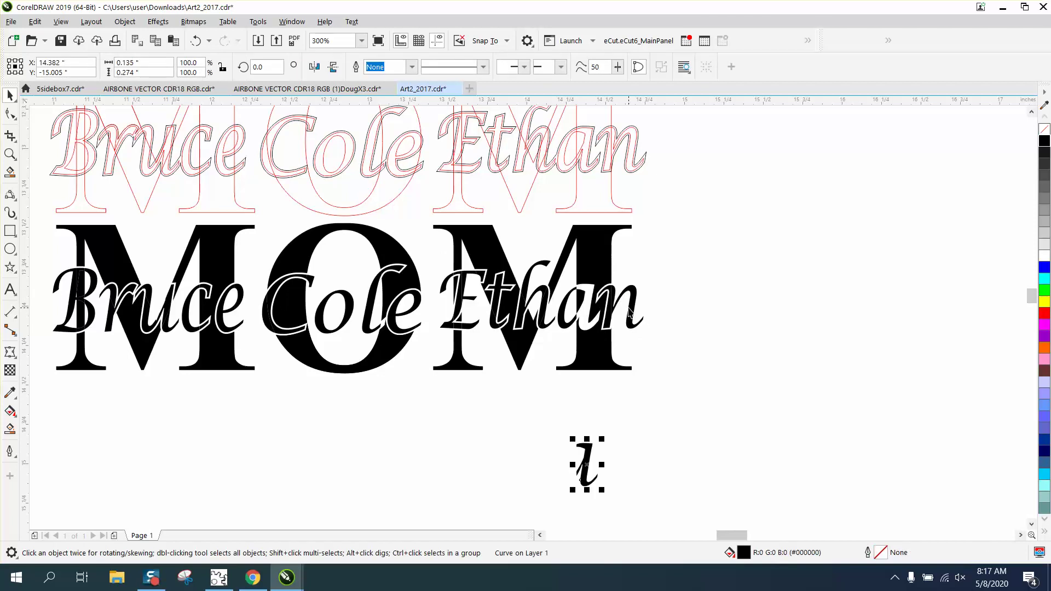
key(ctrl+z)
click(667, 355)
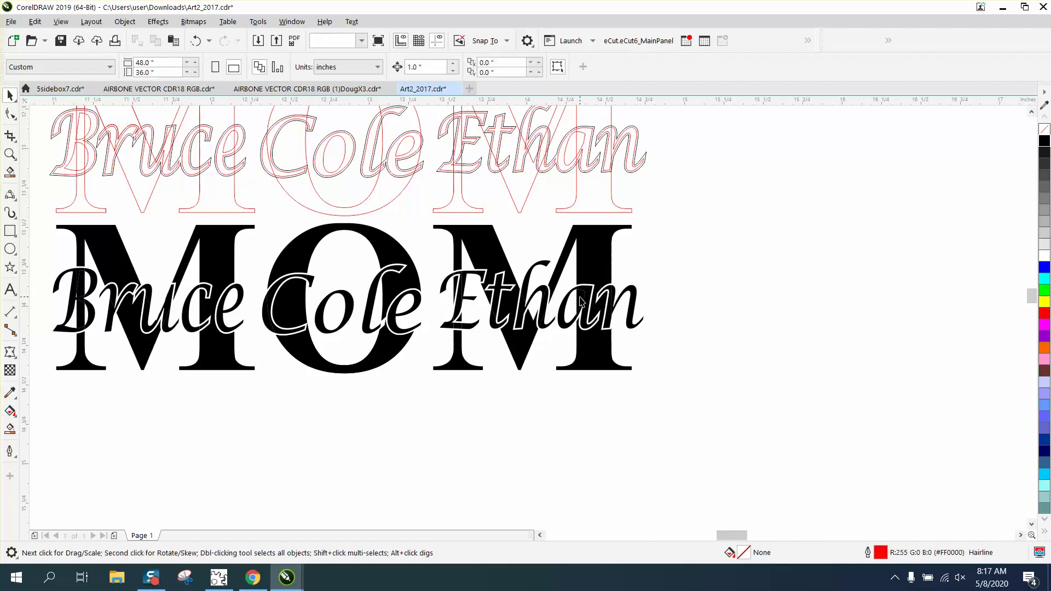
click(580, 300)
key(Down)
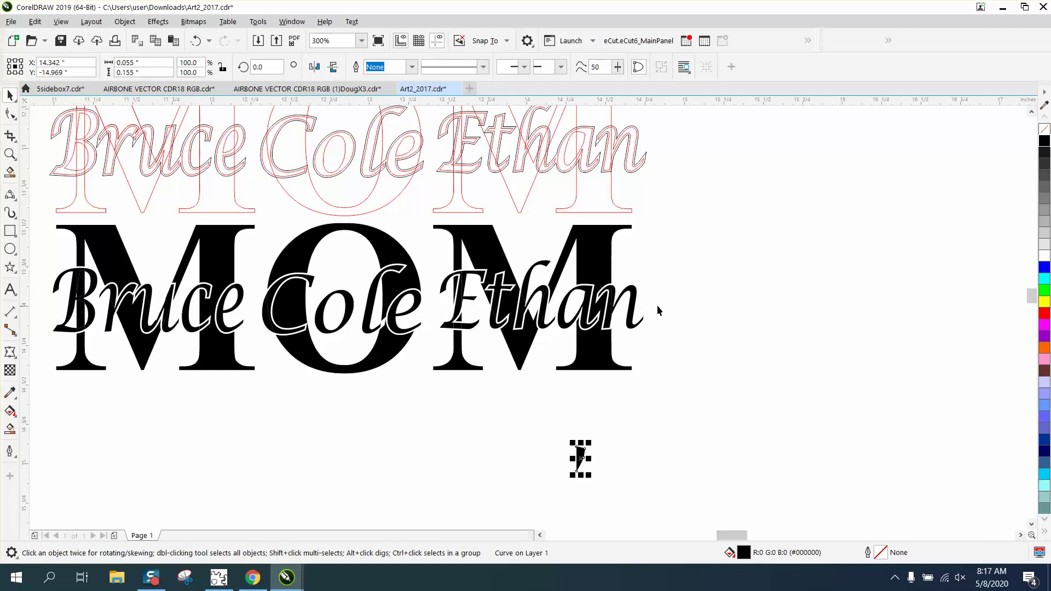
Ungroup the outlined Bruce Cole Ethan names and nudge a small Ethan curve 1 inch right
click(581, 152)
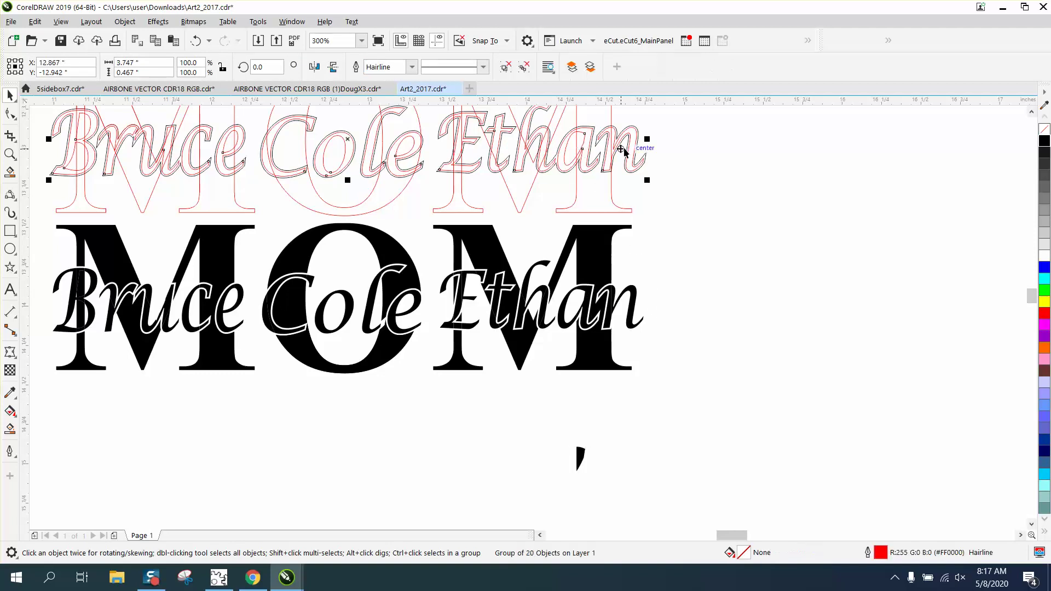
click(124, 22)
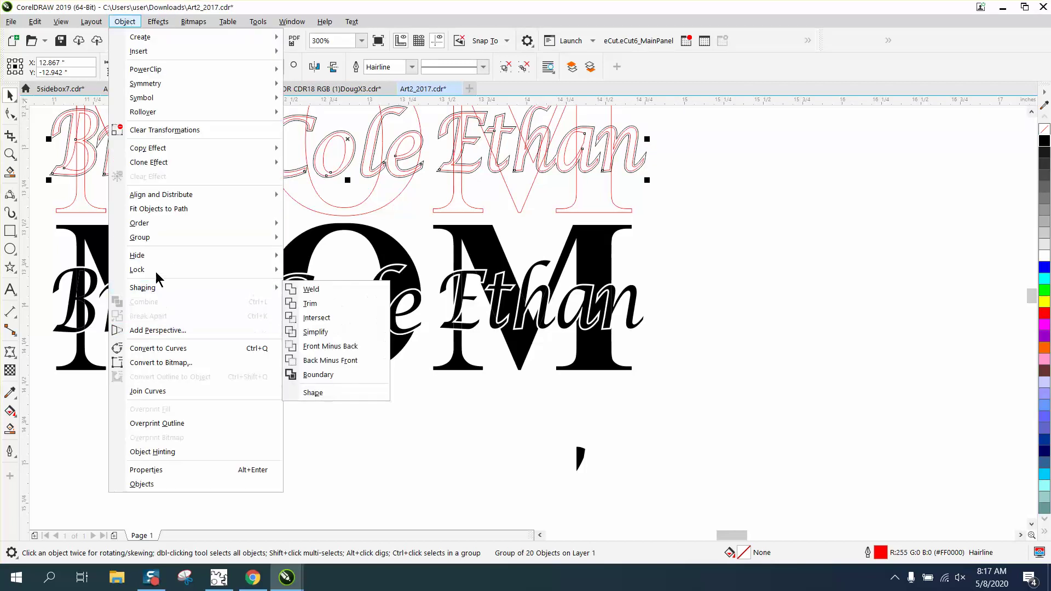
mouse_move(146, 244)
click(316, 253)
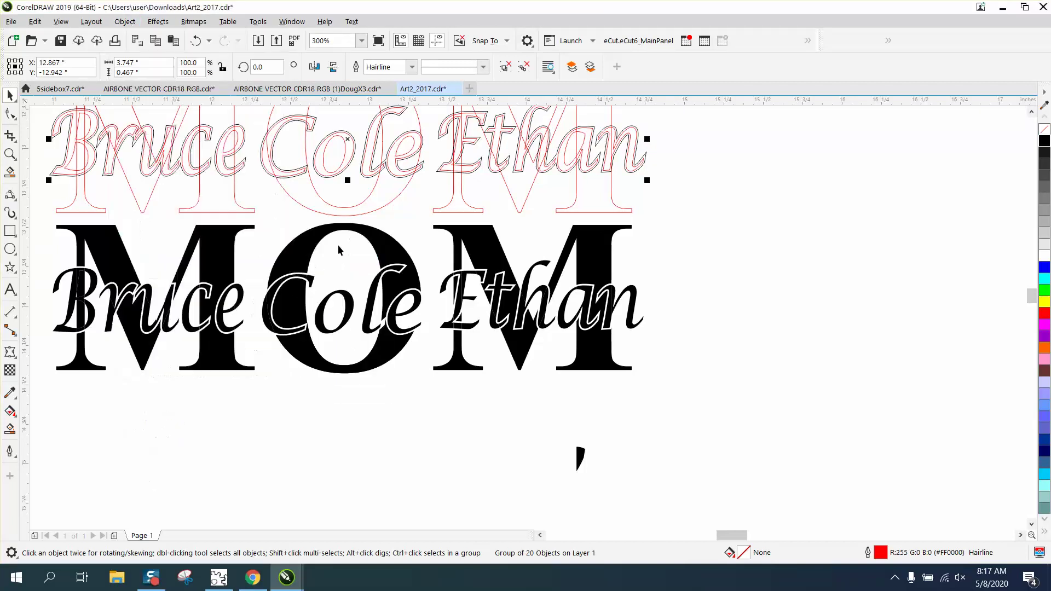
click(689, 243)
click(585, 139)
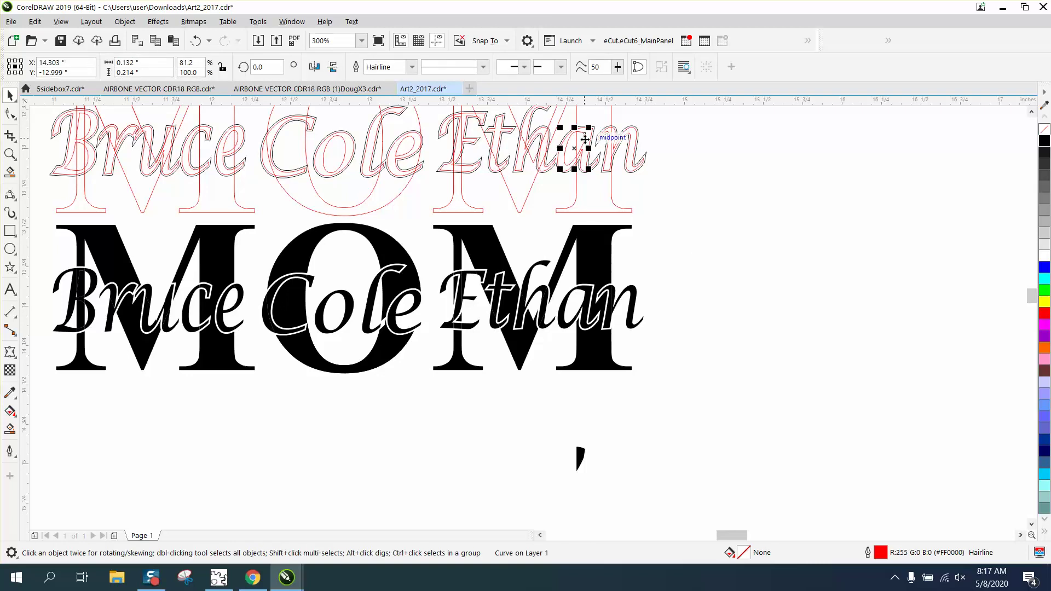
key(Right)
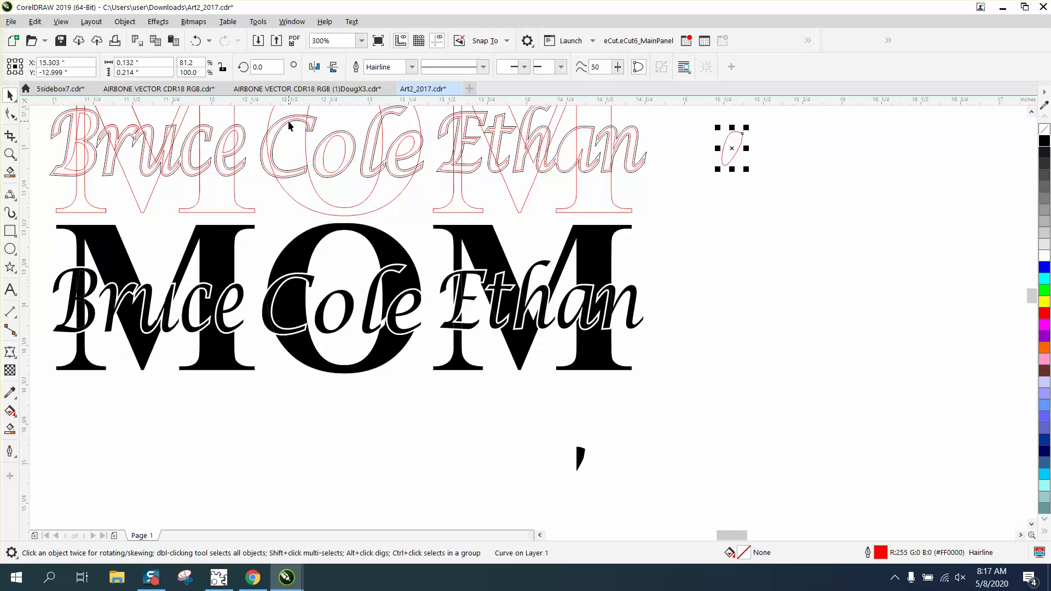
Apply an outside contour with a 0.01 offset to the small shape
click(155, 23)
click(173, 313)
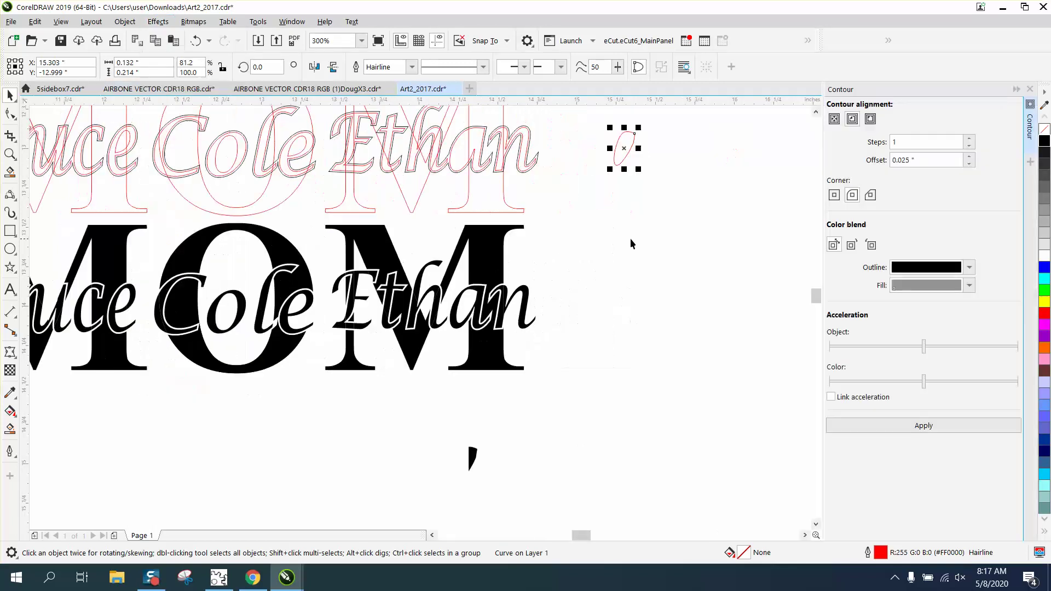
click(925, 425)
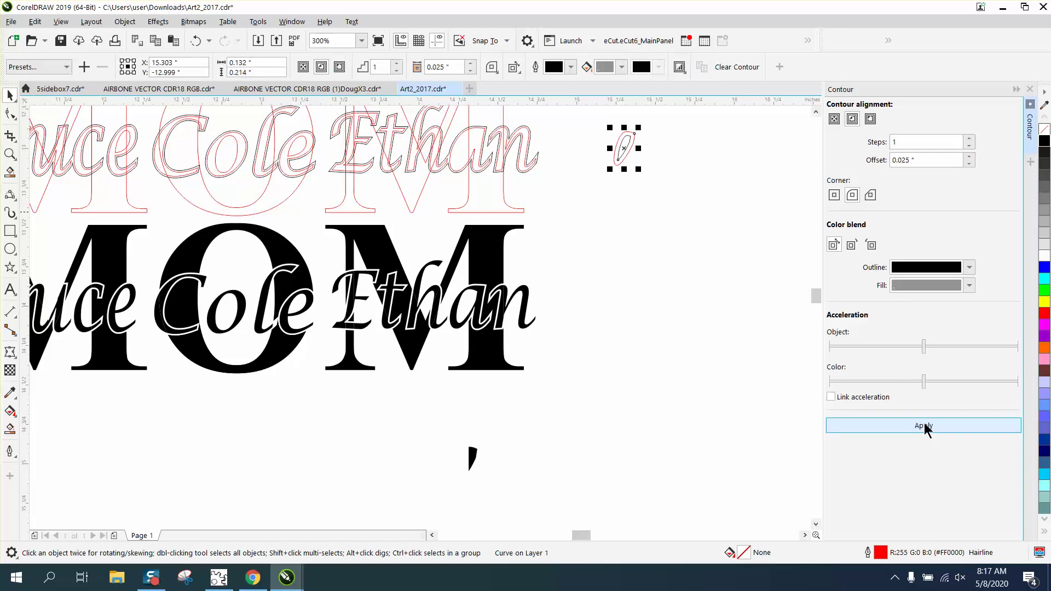
click(196, 41)
click(871, 119)
drag(938, 160, 855, 163)
text(0.001)
key(Return)
text(.01)
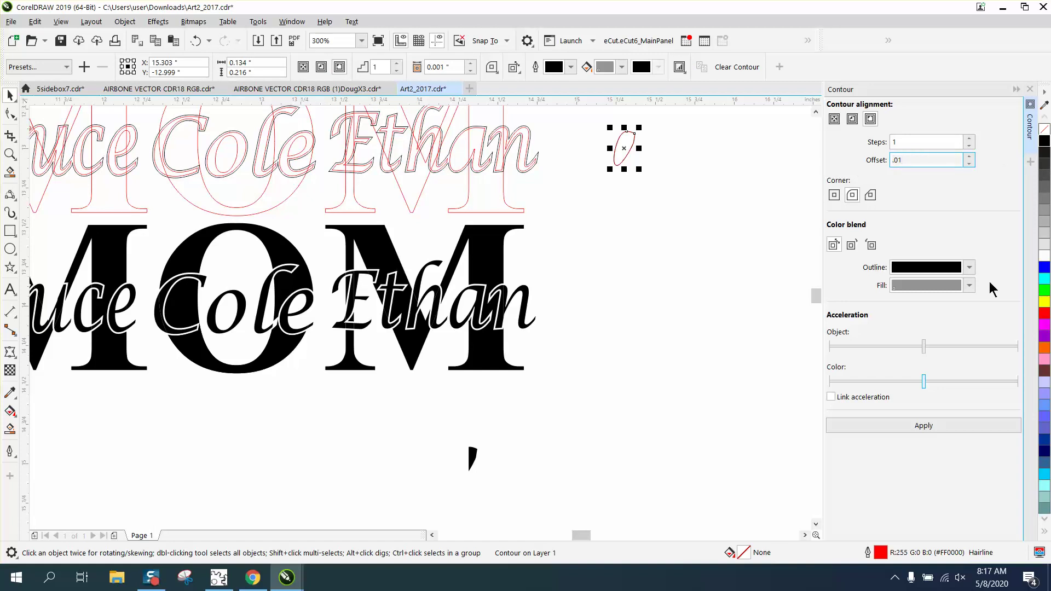
click(941, 422)
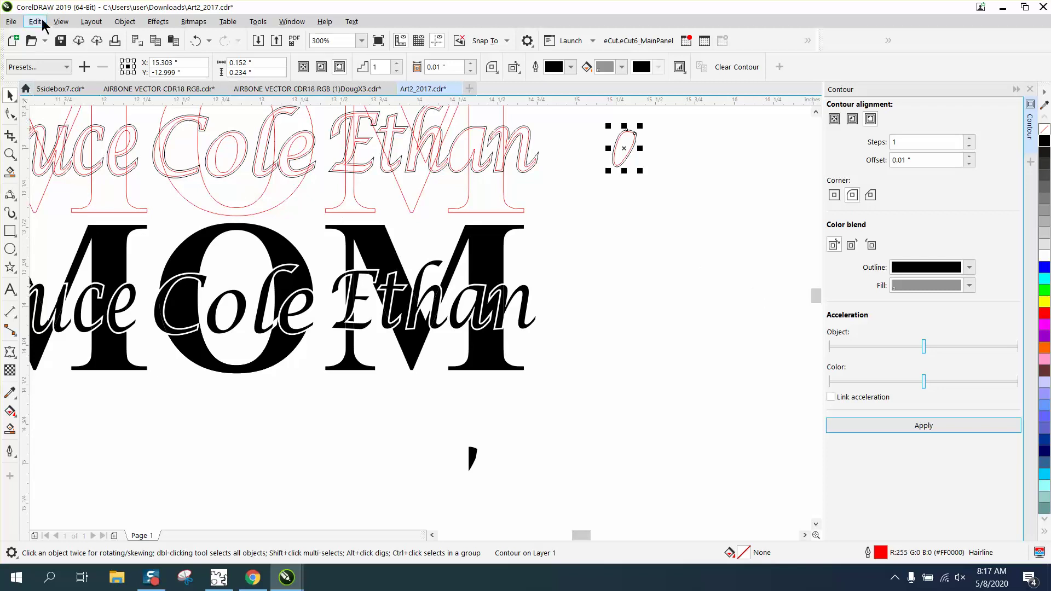
Break the contour apart, shift the red copy down and the black patch left onto the outlined Ethan
click(122, 22)
click(180, 317)
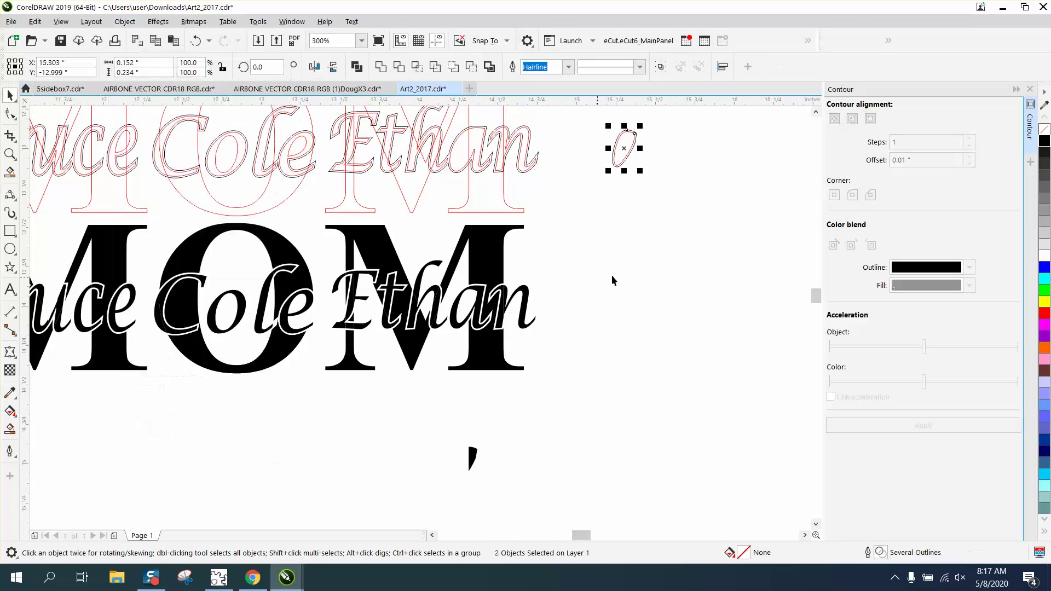
click(664, 264)
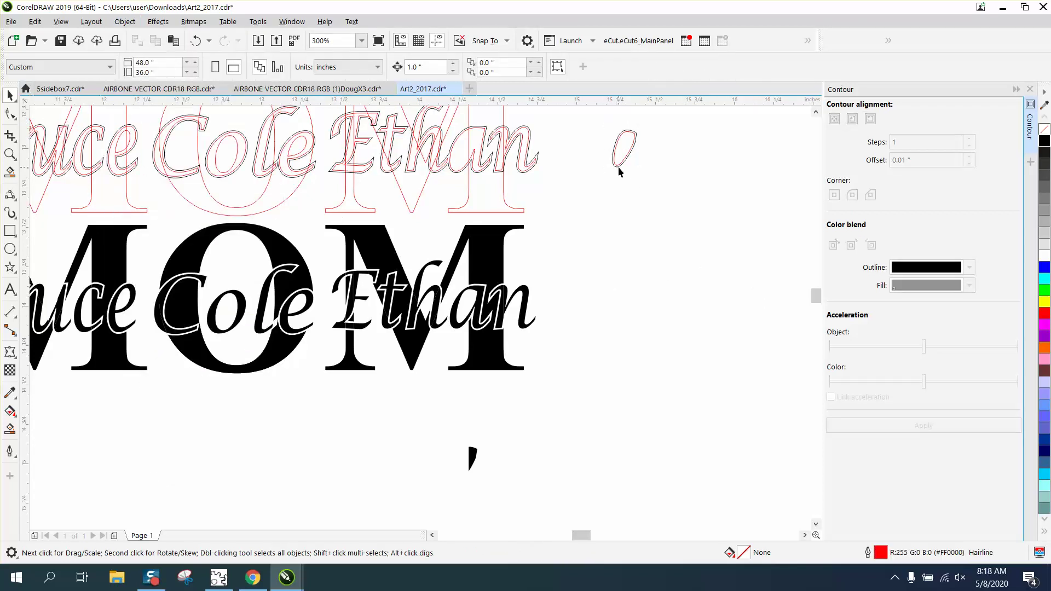
click(619, 166)
key(shift+Down)
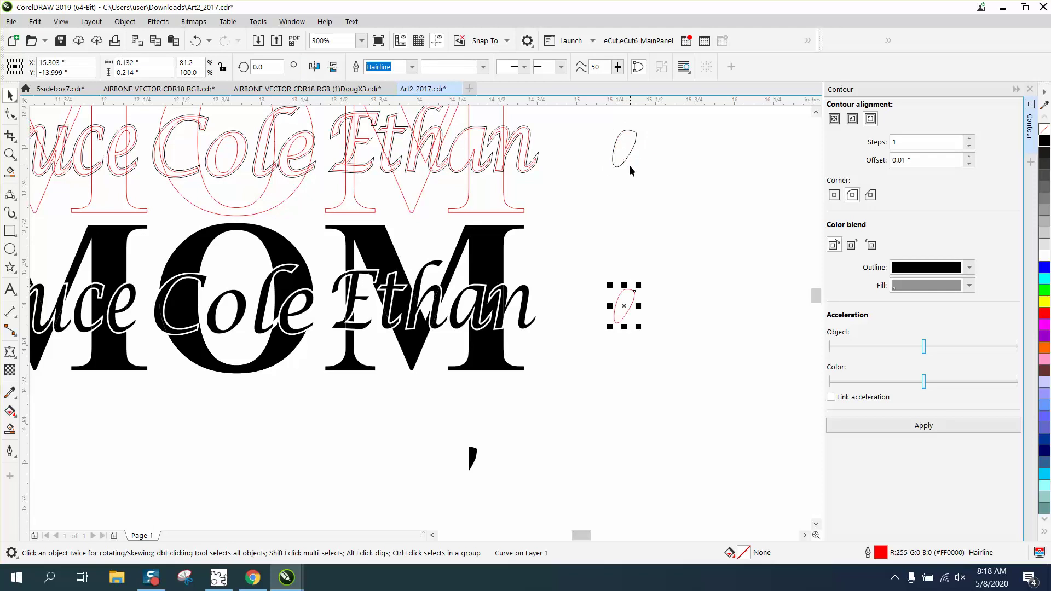
click(621, 158)
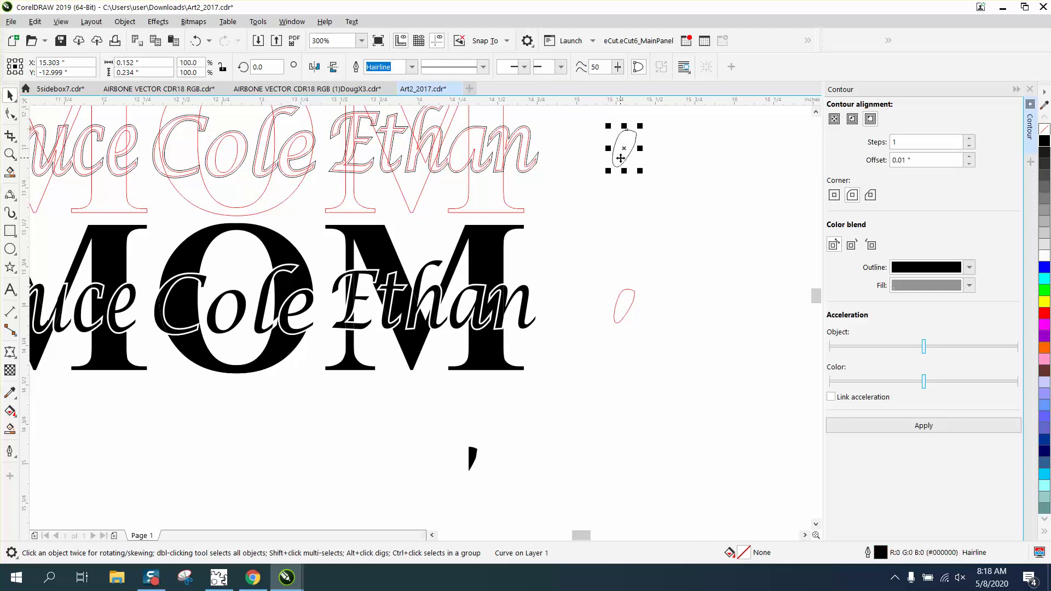
key(shift+Left)
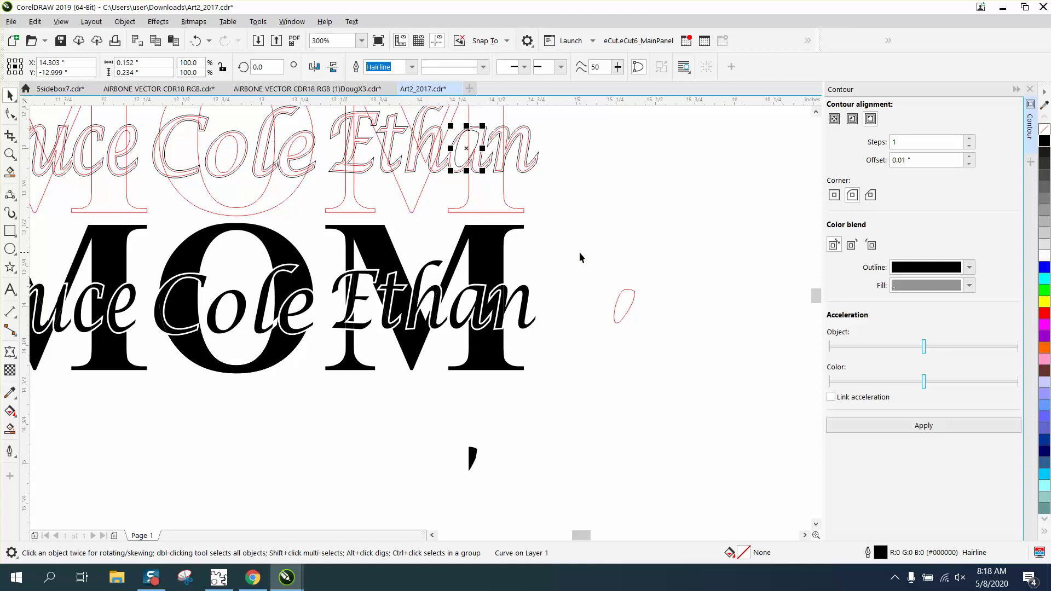
Nudge the small red oval up and left onto the outlined Ethan
click(626, 286)
key(Up)
key(Left)
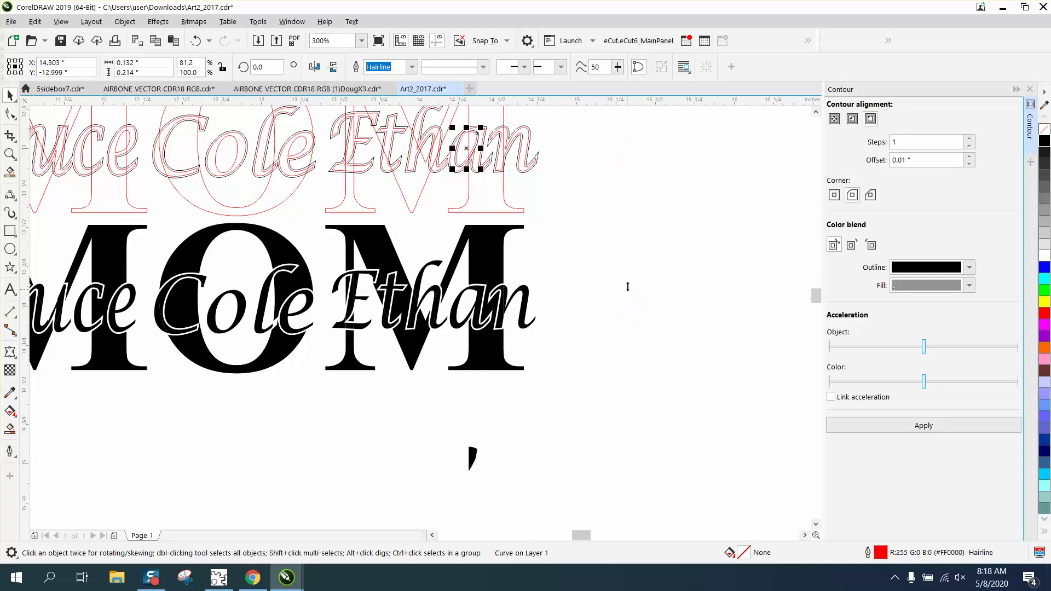
click(10, 154)
drag(440, 116, 558, 207)
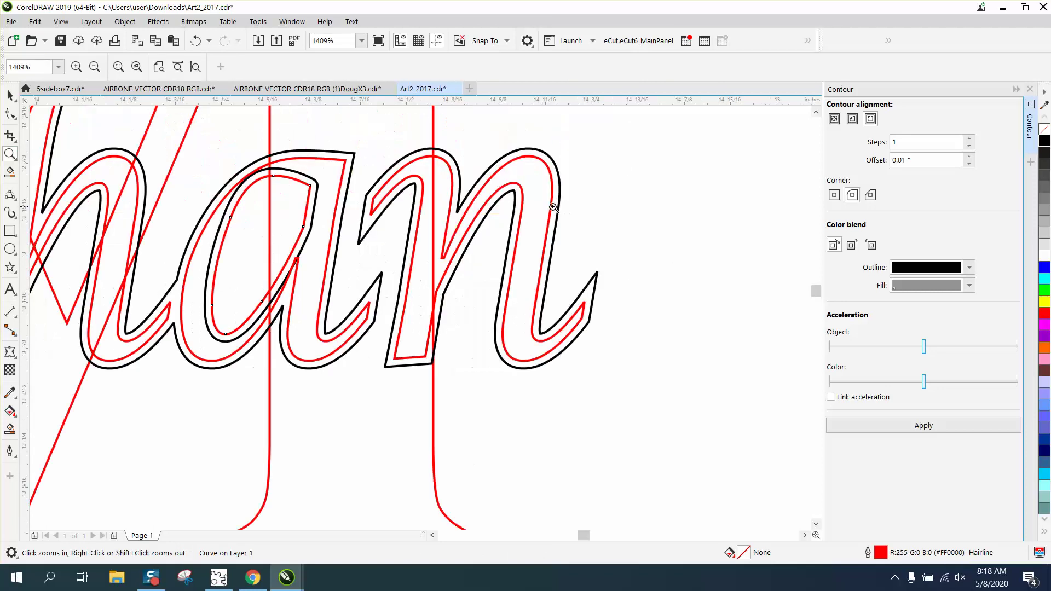
right_click(506, 185)
right_click(482, 168)
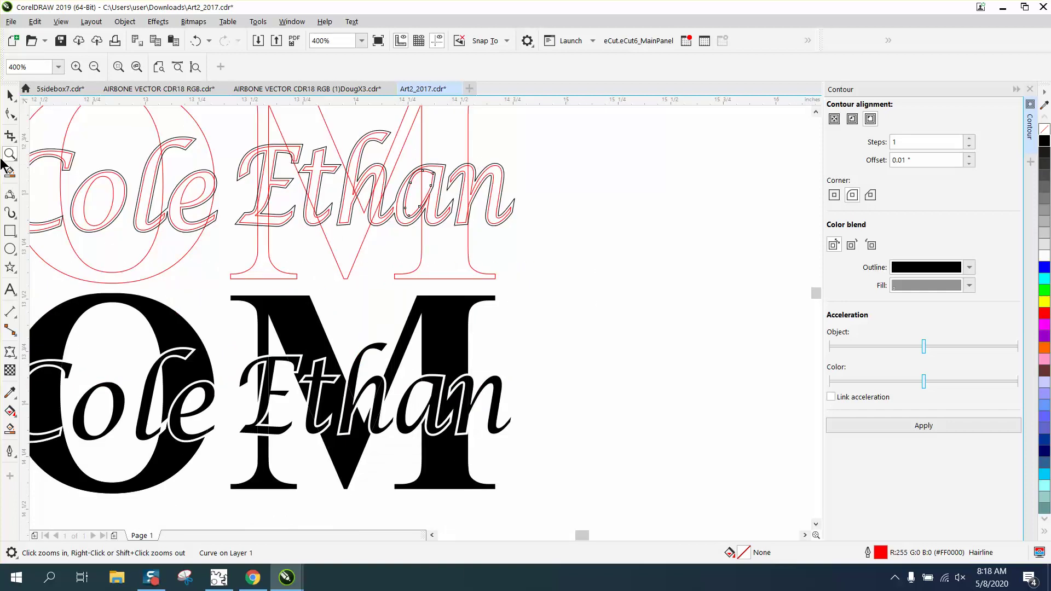
Smart Fill inside the outlined a of Ethan and nudge the black fill down into the solid Ethan
click(10, 429)
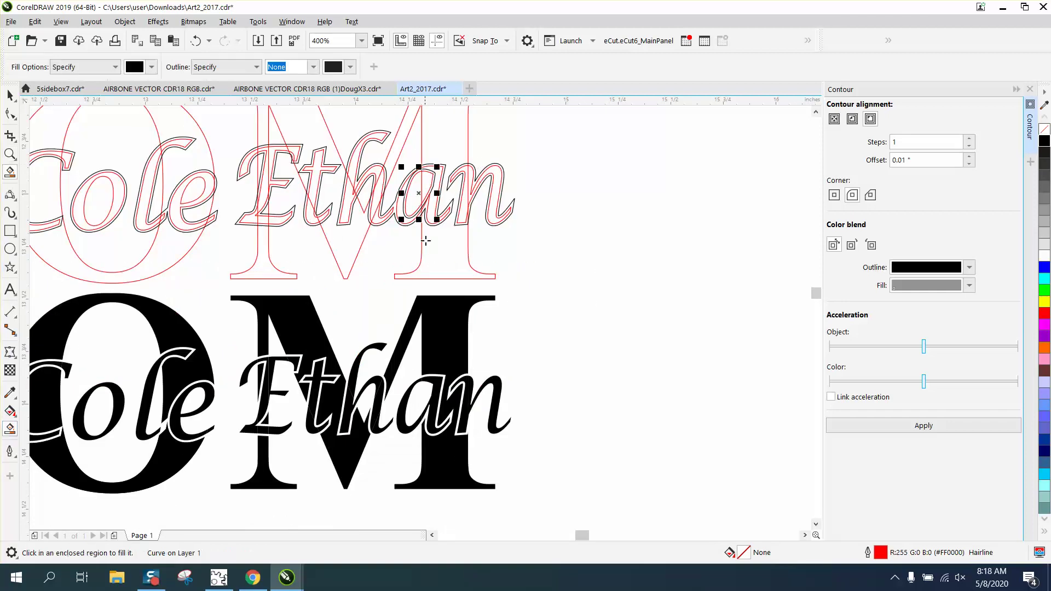
click(432, 183)
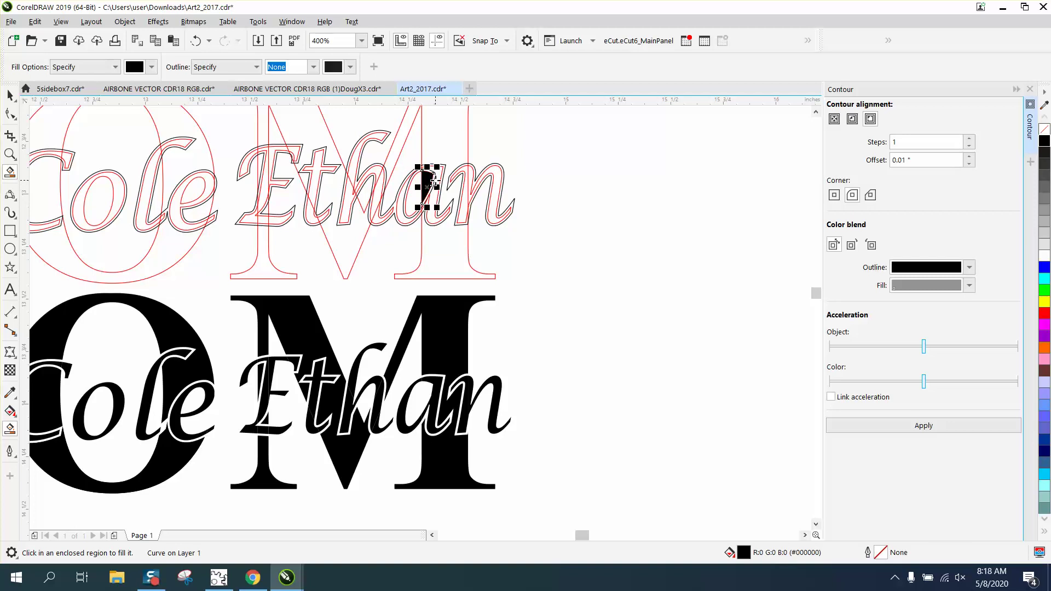
key(Down)
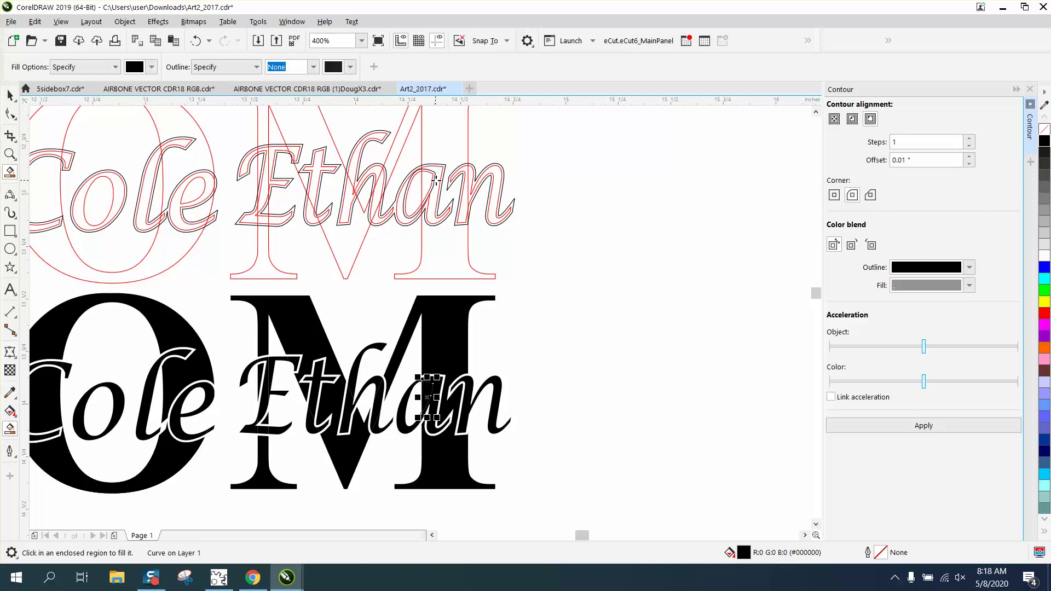
click(10, 154)
scroll(550, 453, up, 2)
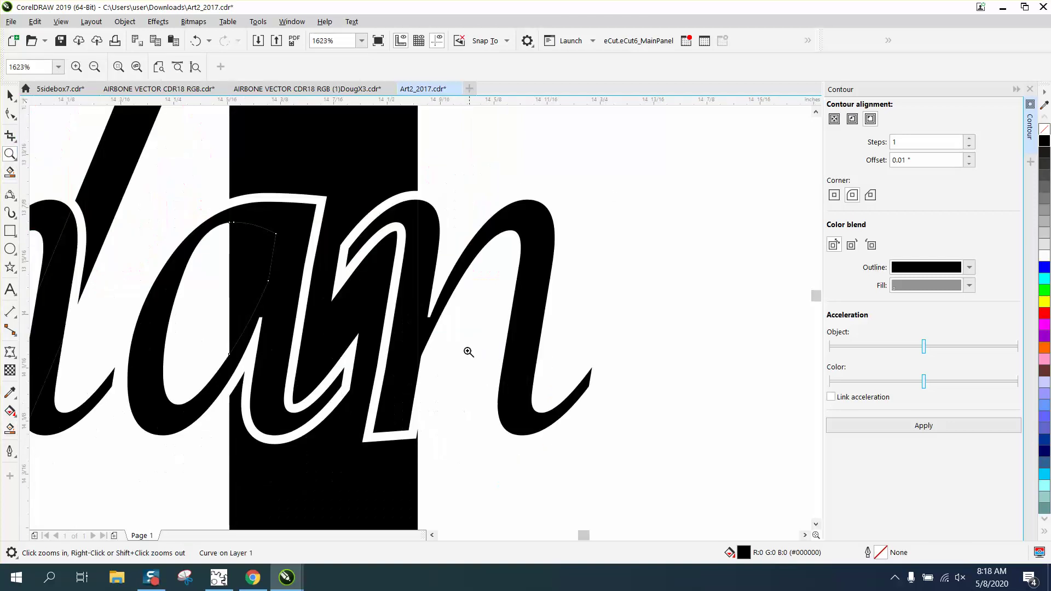
scroll(306, 236, down, 1)
scroll(305, 236, down, 2)
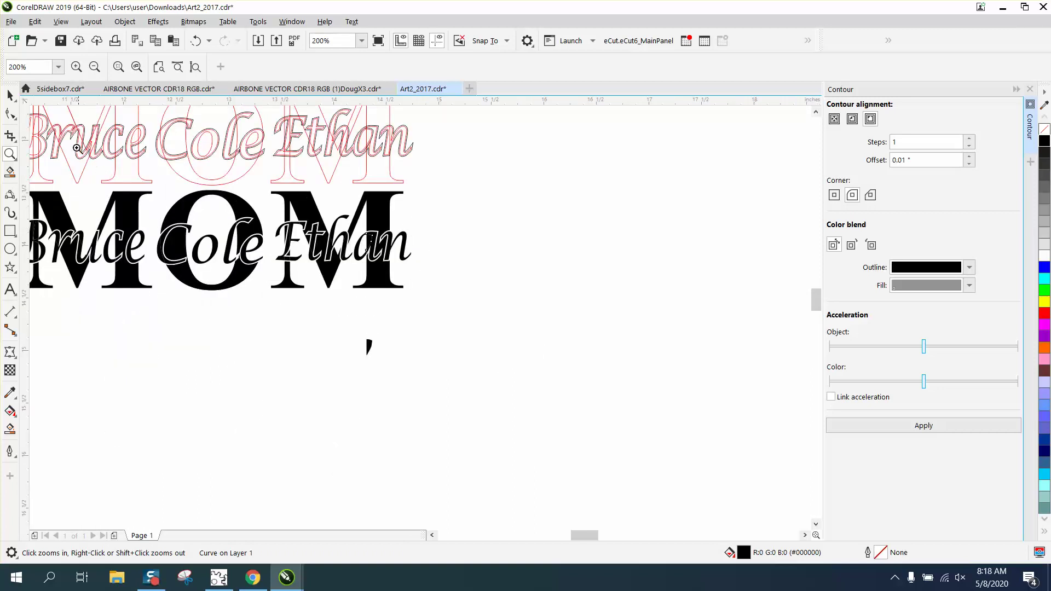
Nudge the small stray black piece in Ethan 1 inch right
click(10, 96)
click(456, 161)
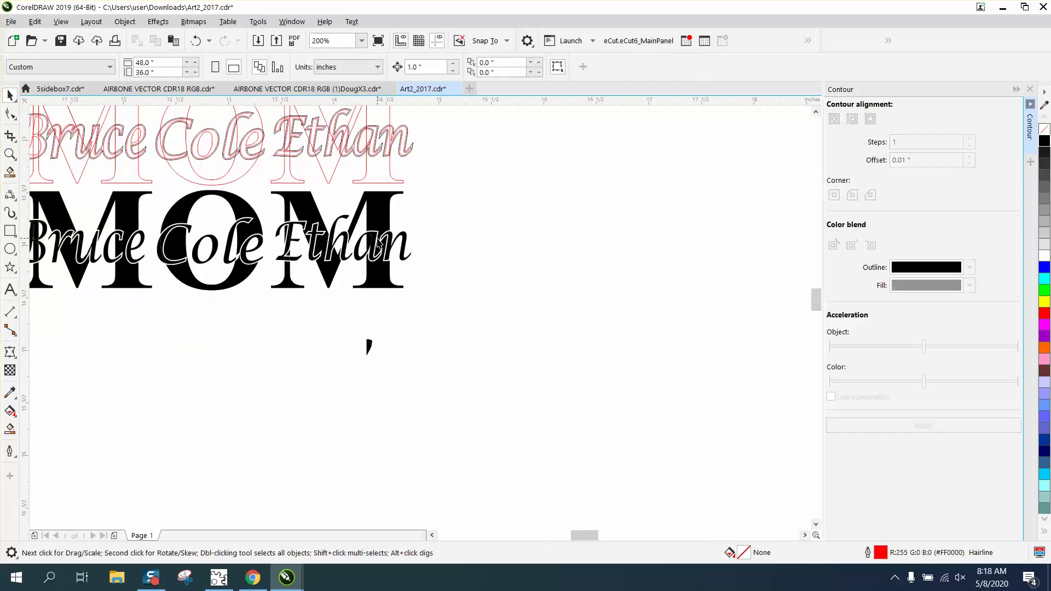
click(376, 242)
key(Right)
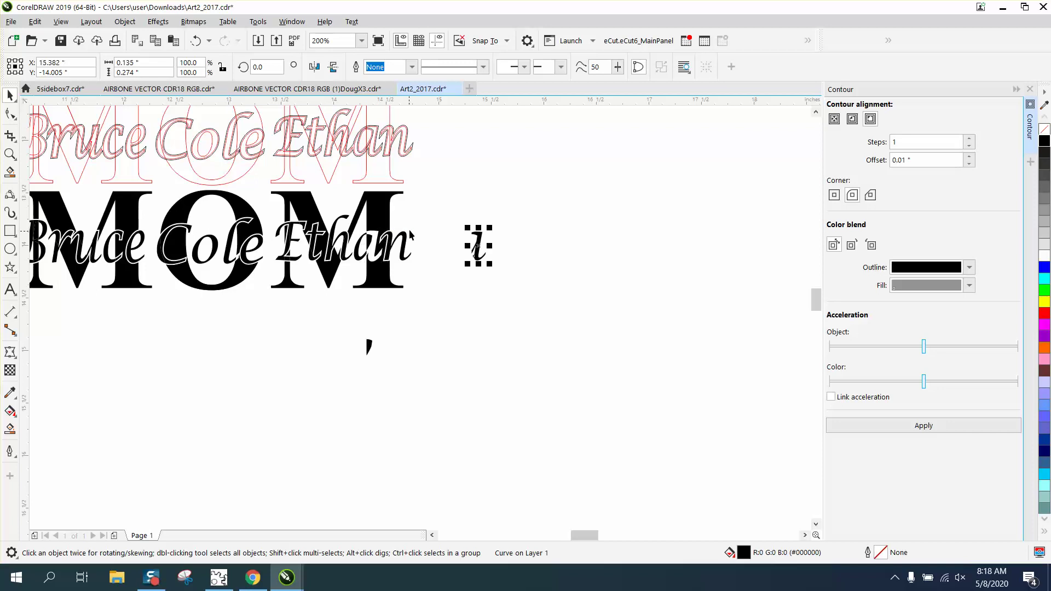
Smart Fill a small gap in the outlined Ethan and nudge it down, undoing an oversized fill
click(10, 428)
click(372, 146)
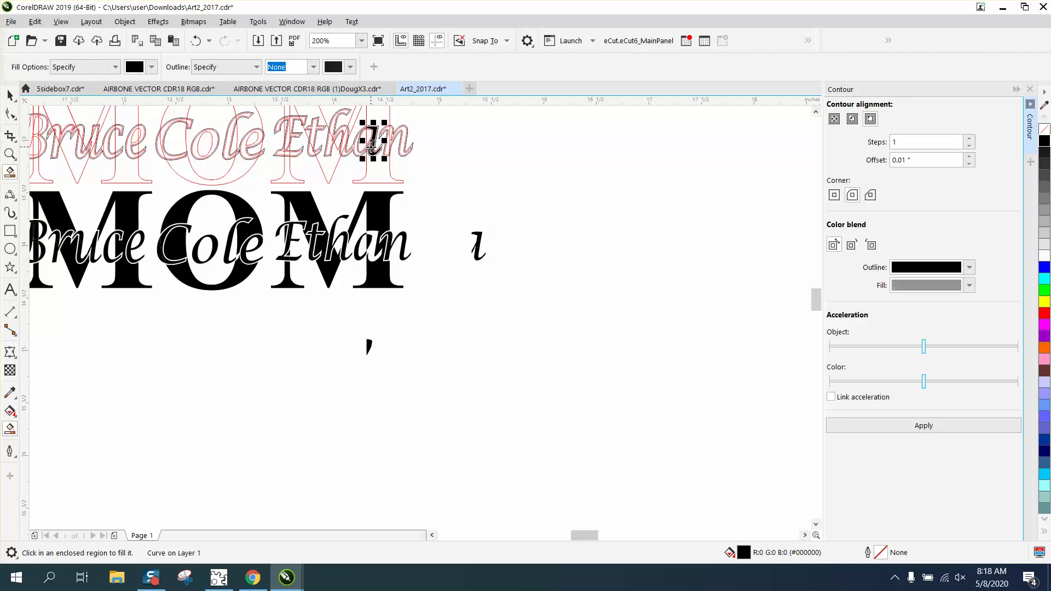
key(Down)
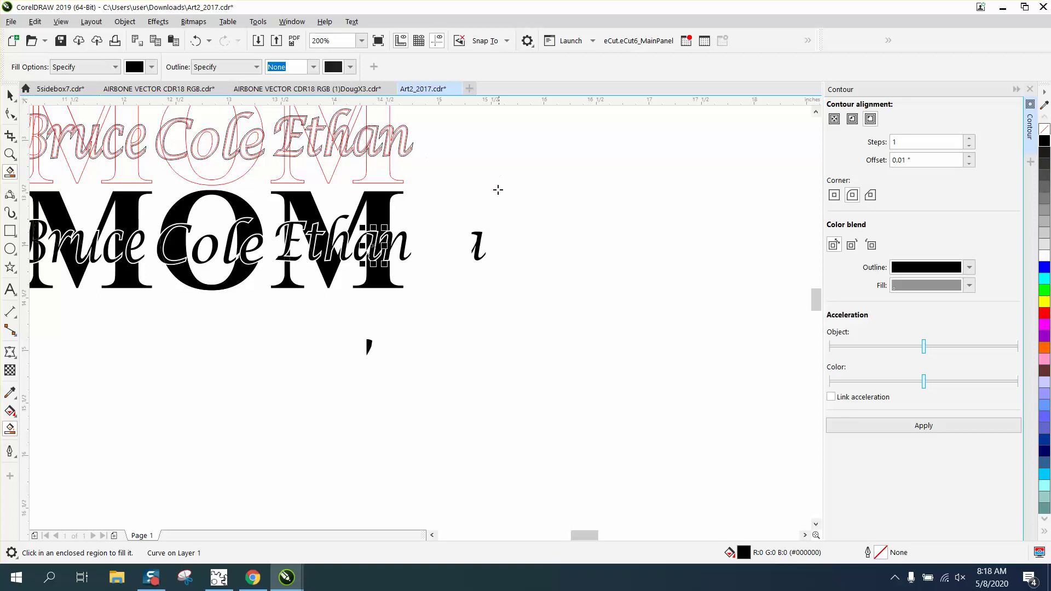
click(487, 196)
click(198, 41)
Smart Fill the narrow sliver between the black and red outlines, undoing a misplaced first try
click(10, 154)
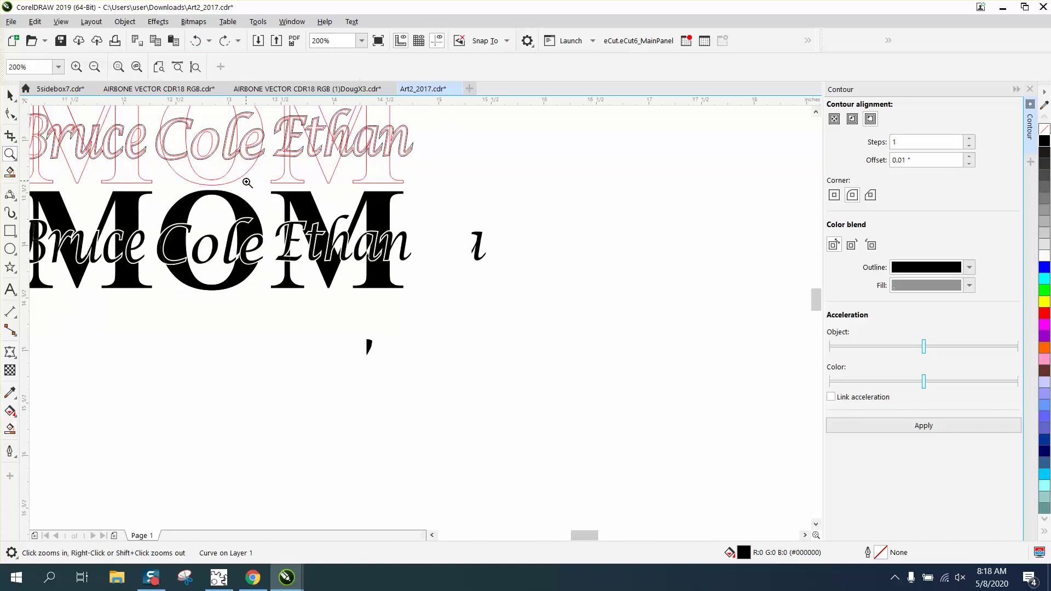
drag(290, 224, 544, 318)
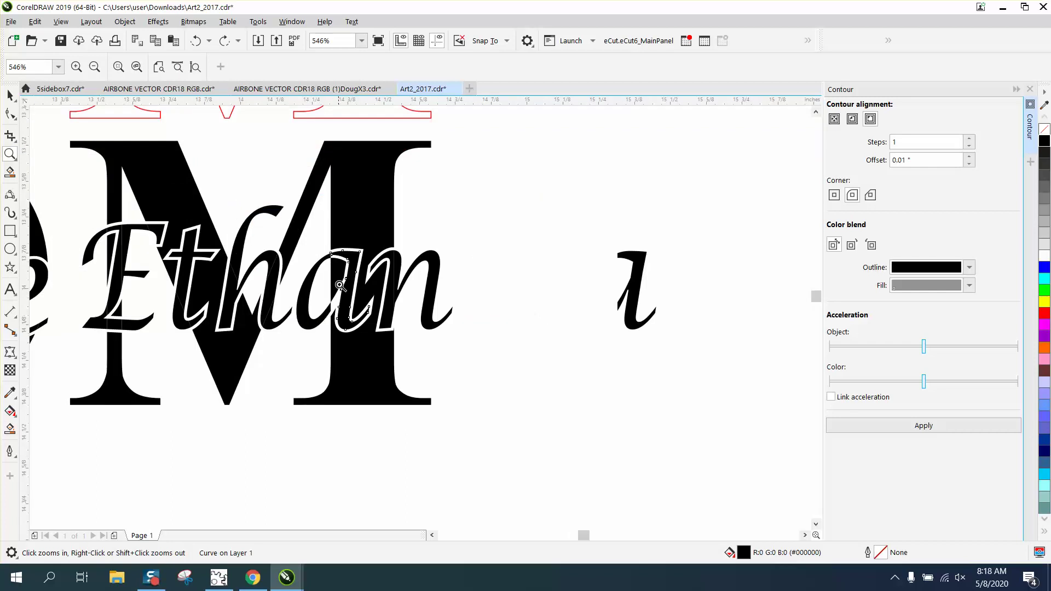
right_click(455, 253)
drag(388, 133, 434, 159)
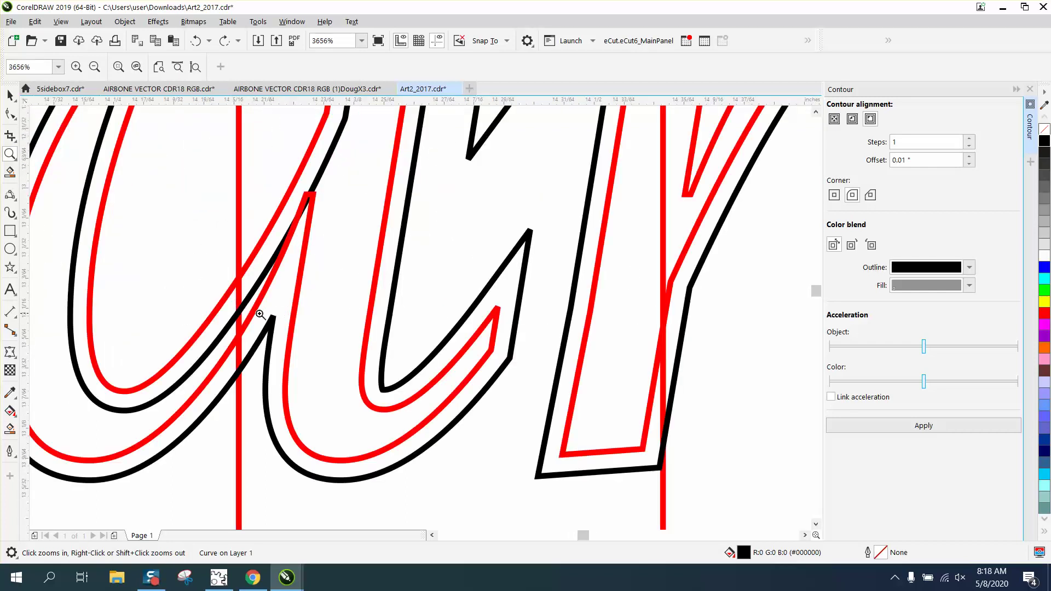
click(11, 428)
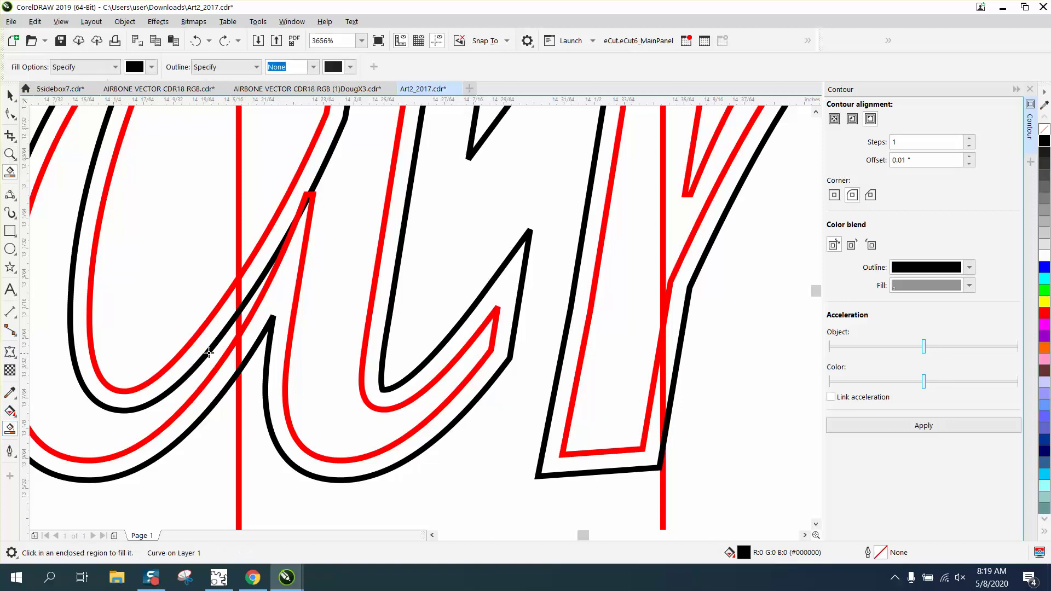
click(254, 339)
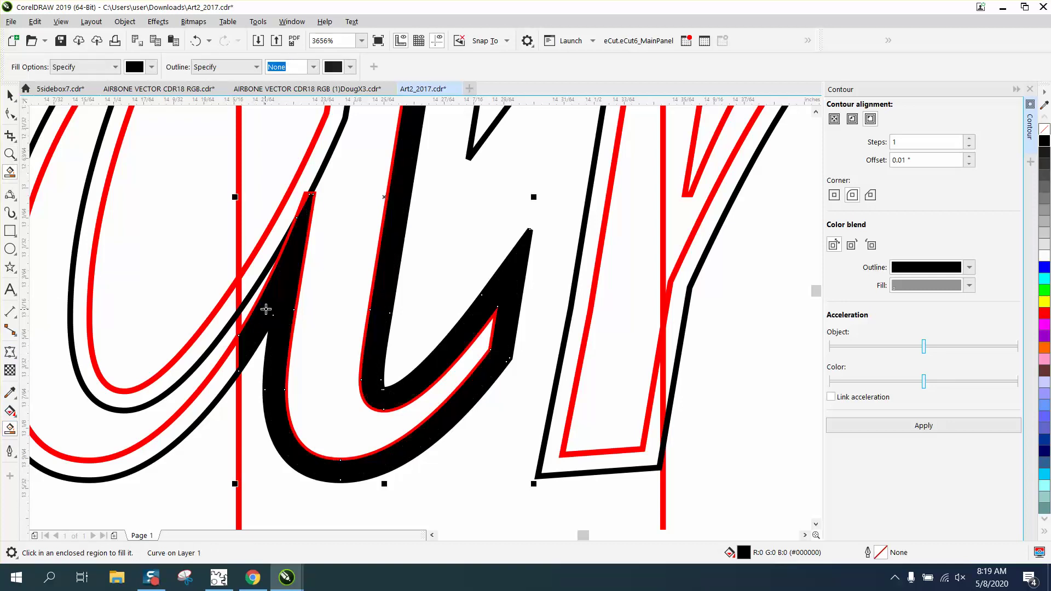
click(197, 41)
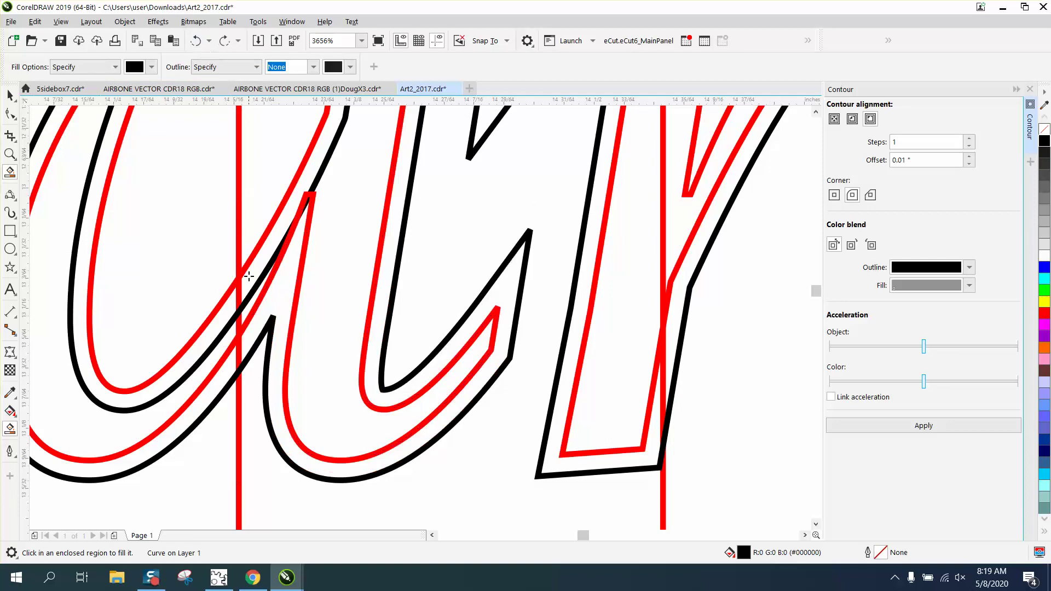
click(251, 302)
scroll(257, 299, down, 5)
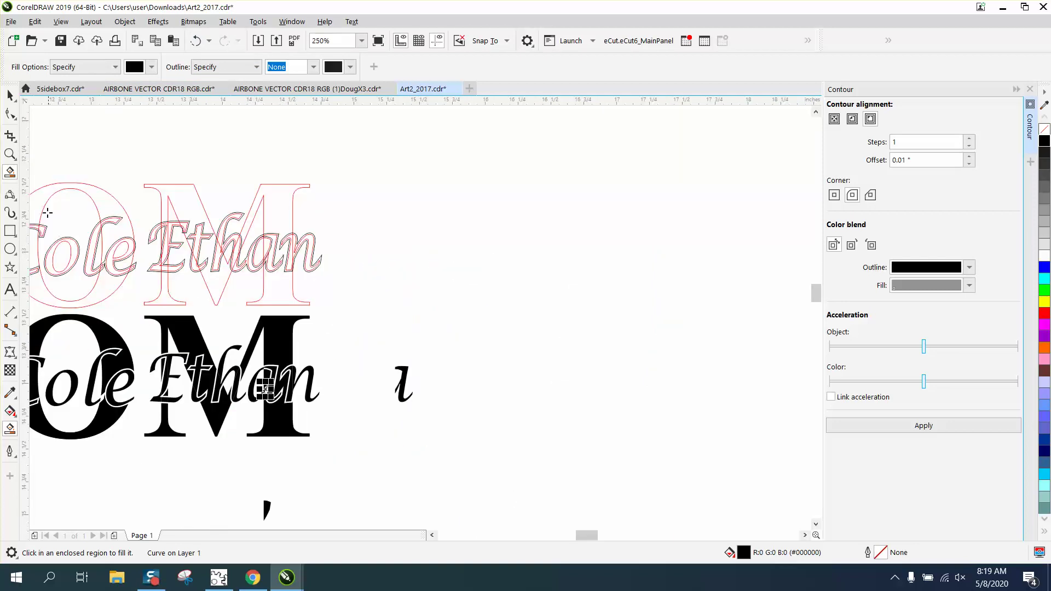
click(10, 155)
drag(176, 319, 409, 450)
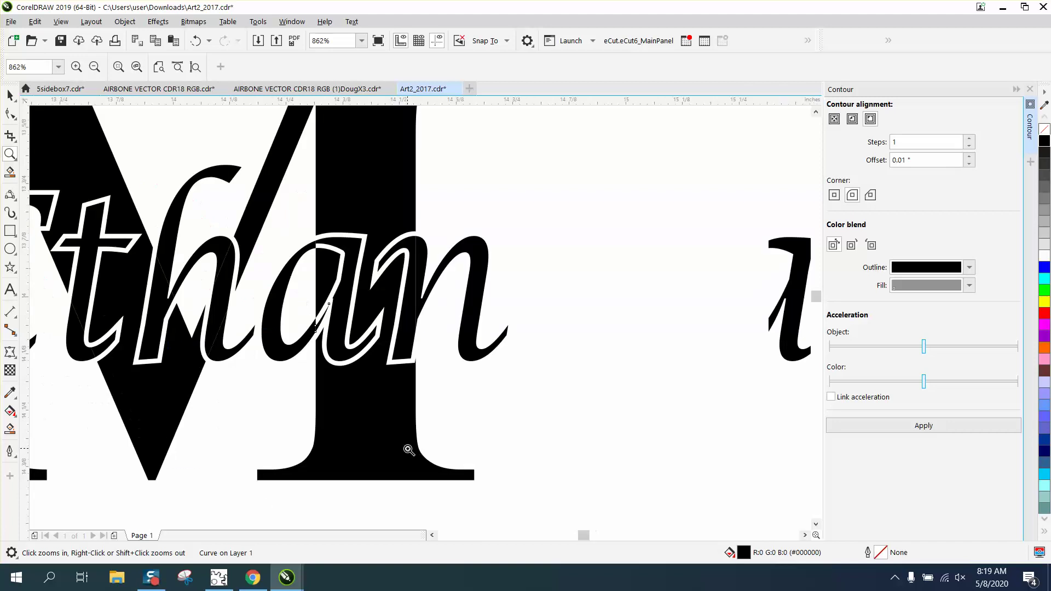
right_click(351, 251)
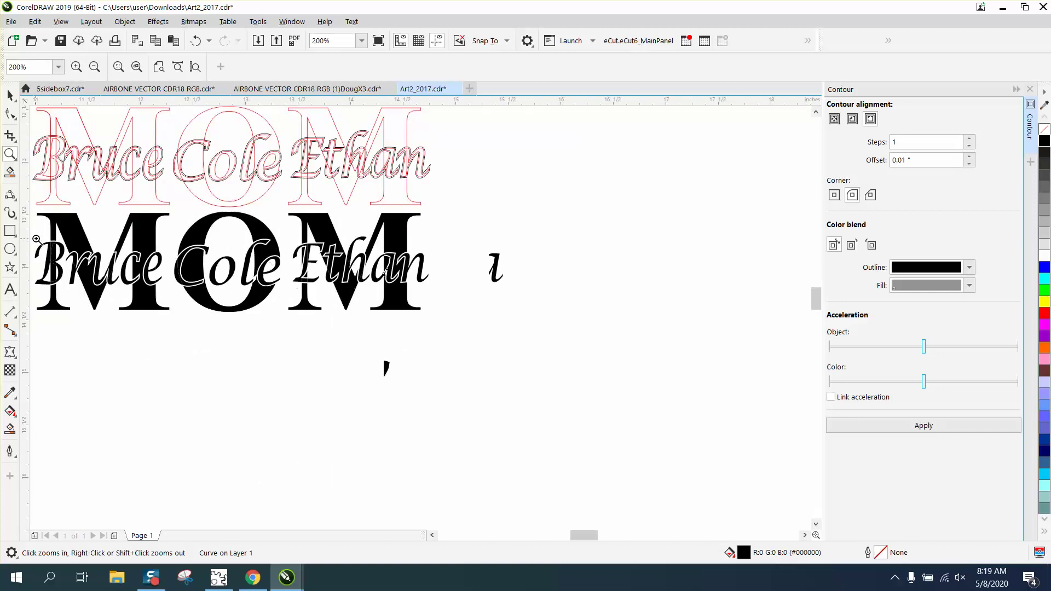
drag(37, 235, 123, 296)
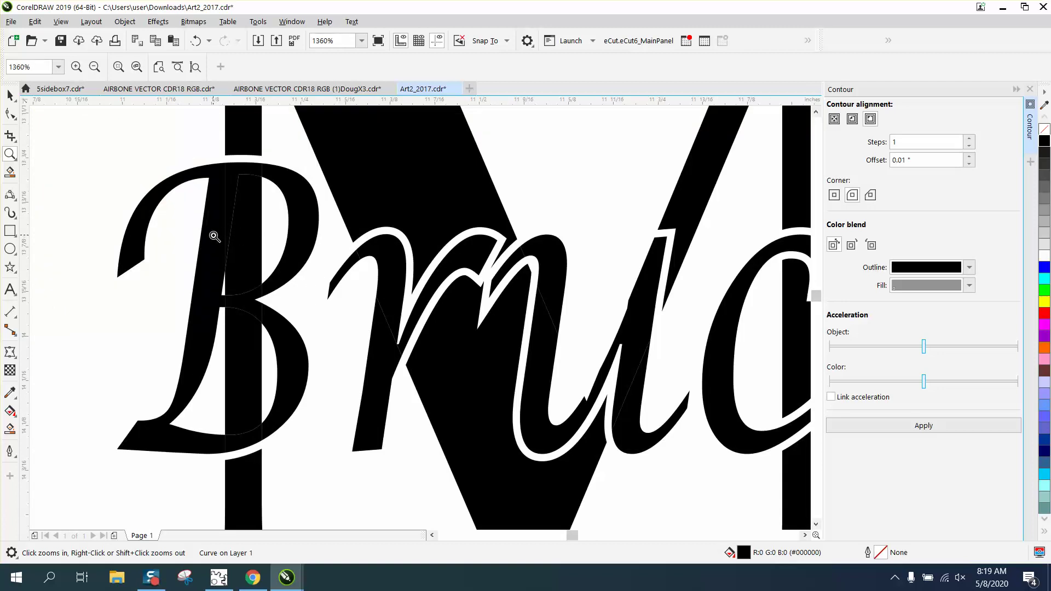
right_click(238, 257)
right_click(238, 257)
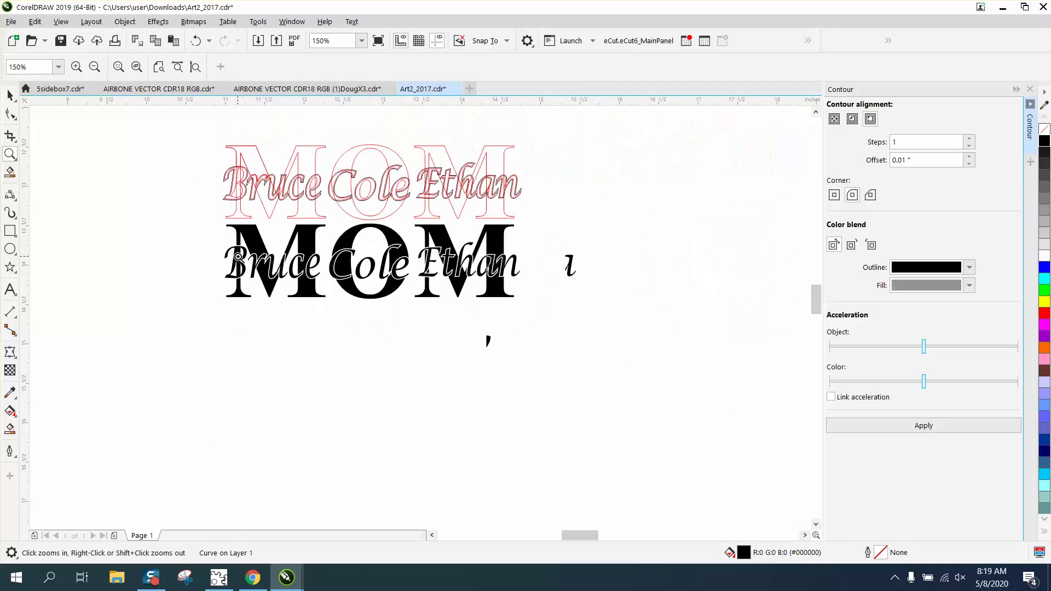
drag(222, 143, 542, 323)
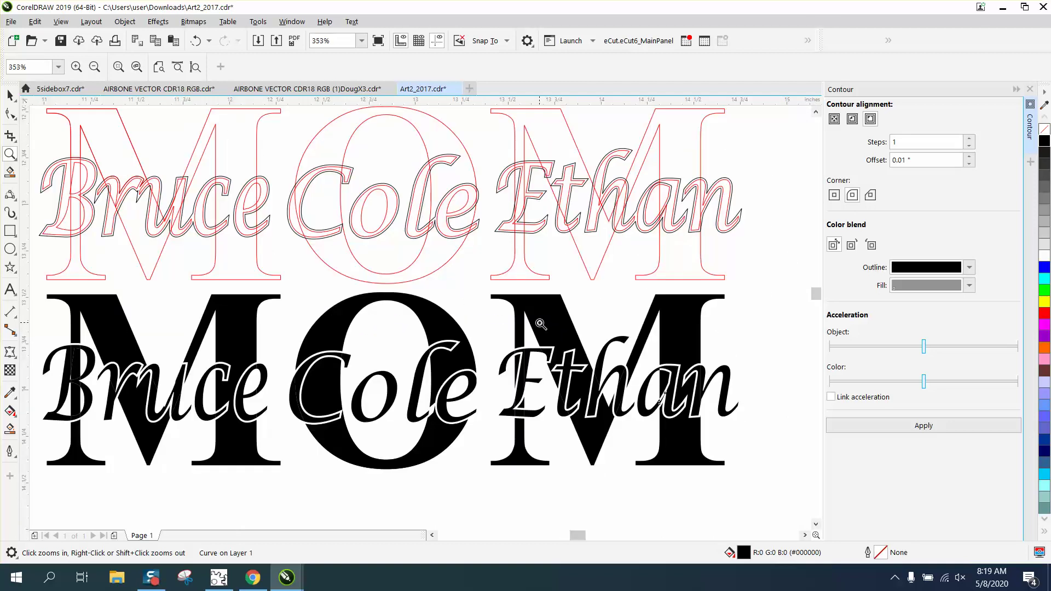